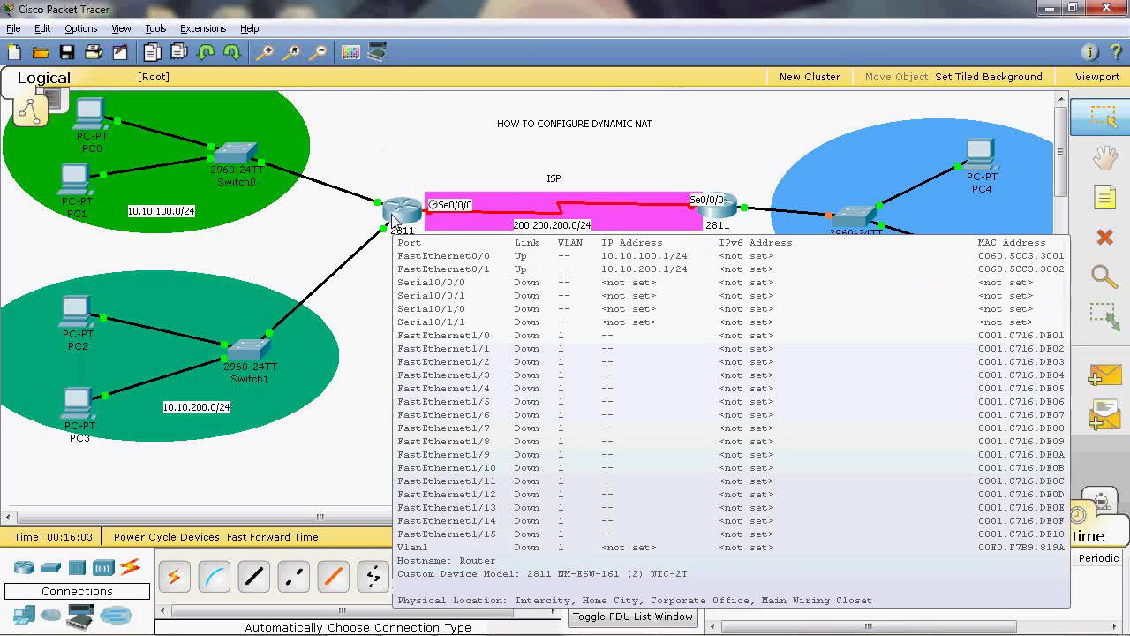
On router ABC, give Serial0/0/0 address 200.200.200.1 255.255.255.0 and enable it with no shut
click(402, 210)
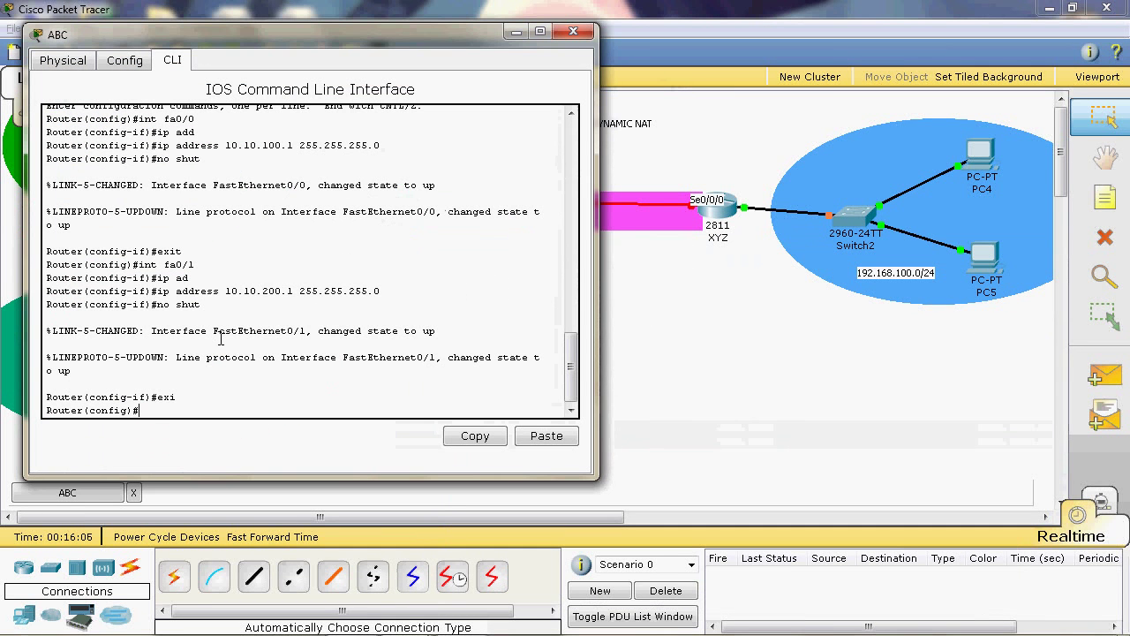
text(int se0/0/0)
key(Return)
text(ig-if)#i)
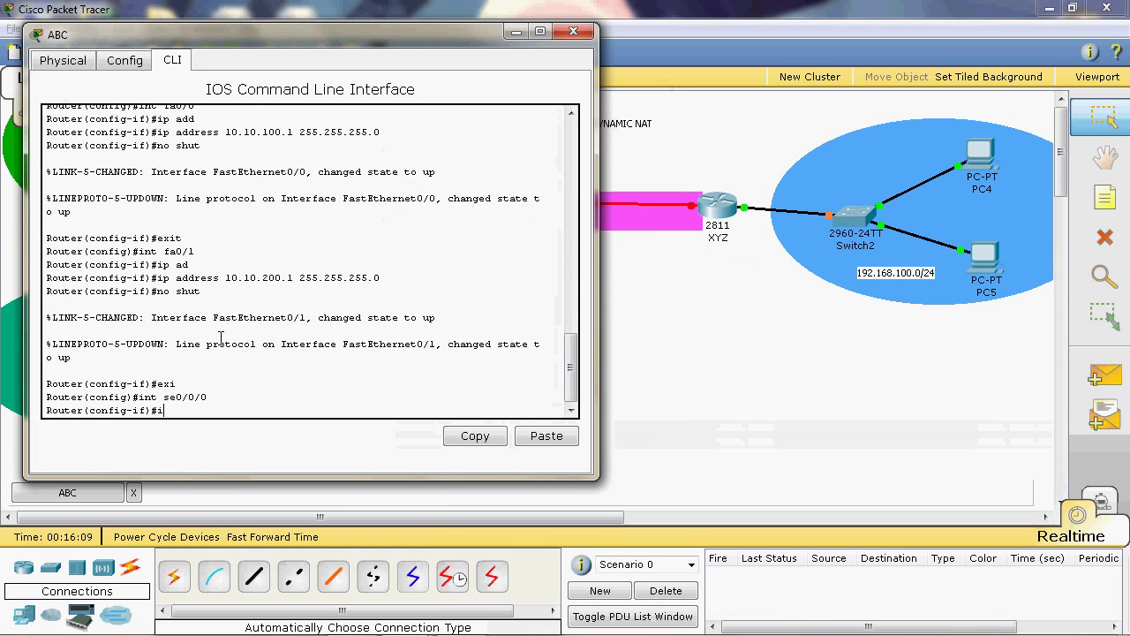
text(p add)
key(Tab)
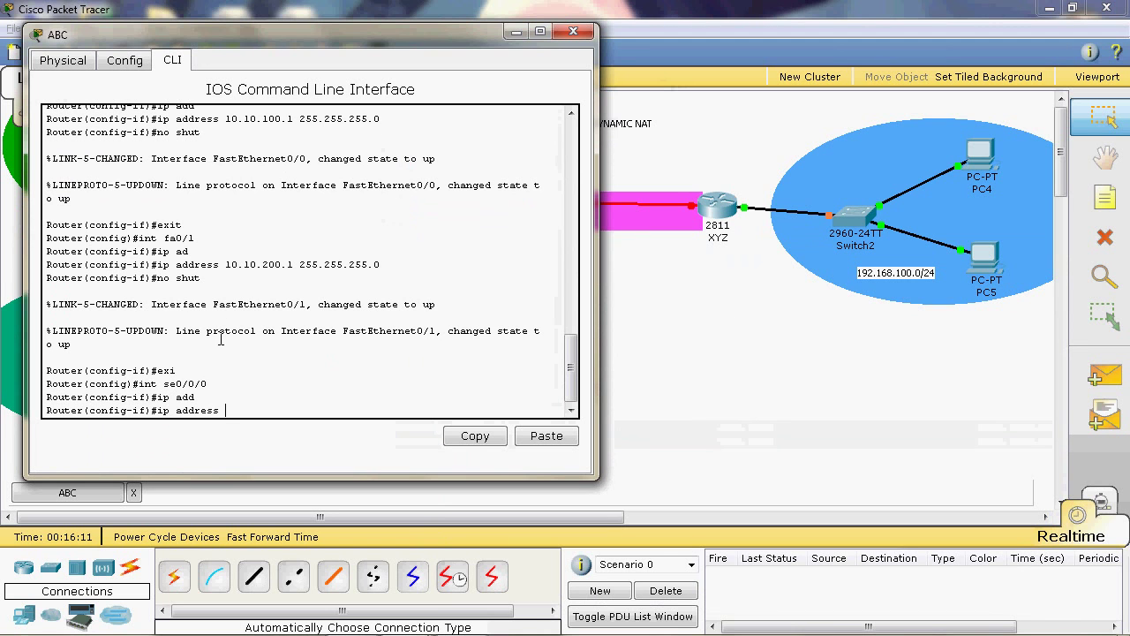
drag(389, 35, 415, 103)
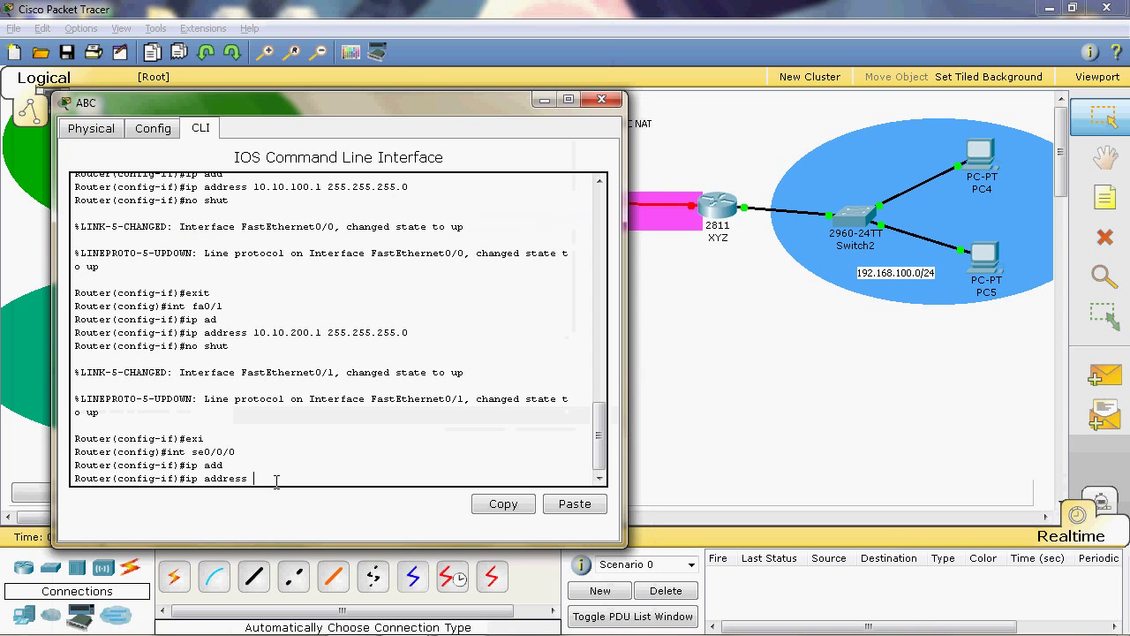
text(200.200.1 25)
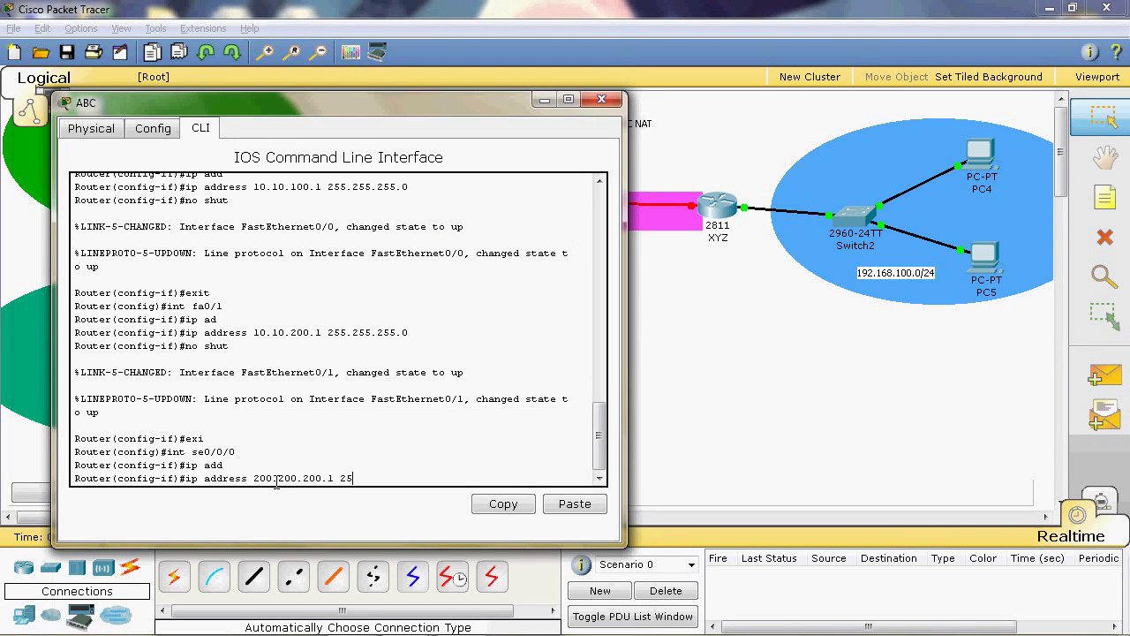
text(5.255.255.0)
key(Return)
text(no shu)
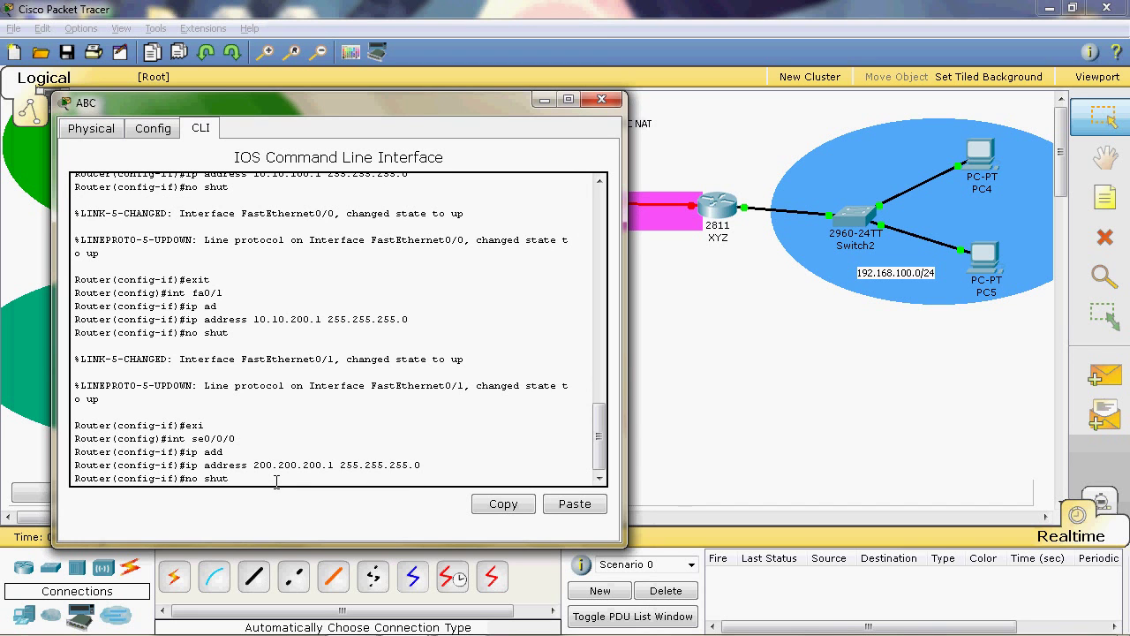
text(t)
key(Return)
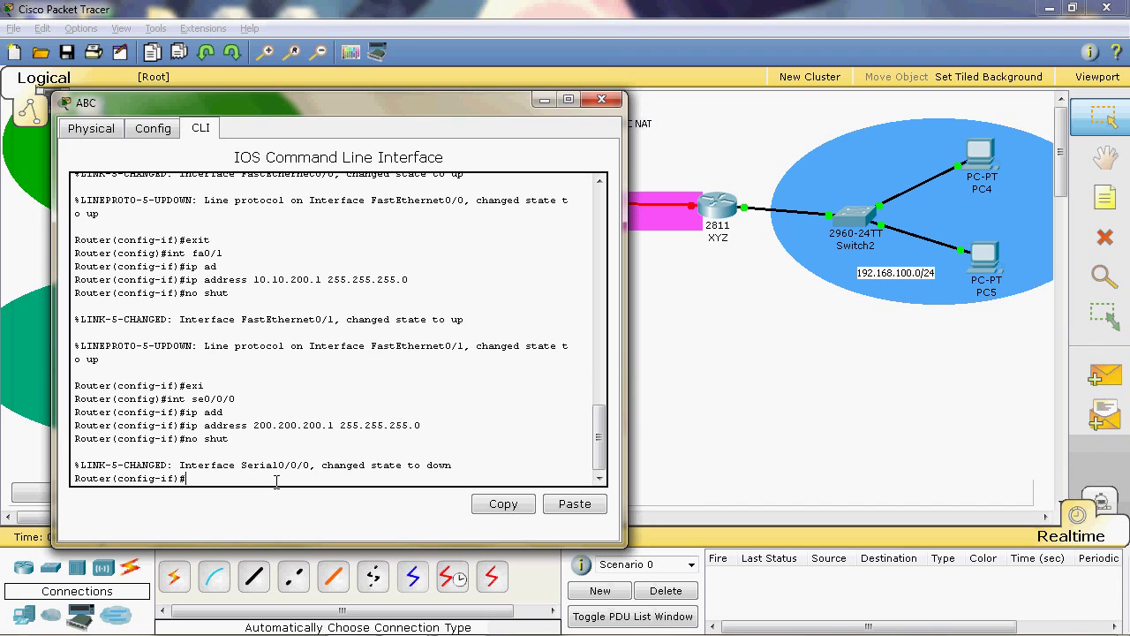
Set ABC's serial clock rate to 64000 and exit interface configuration
text(clo)
key(Tab)
text(r)
key(Tab)
text(64000)
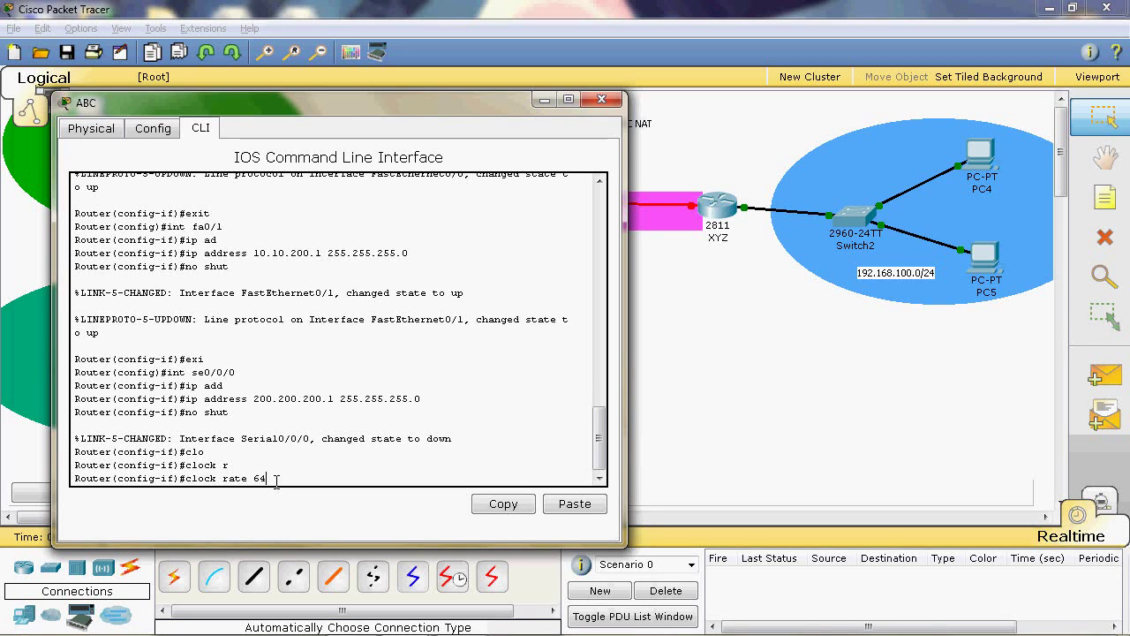
key(Return)
text(exui)
key(BackSpace)
key(BackSpace)
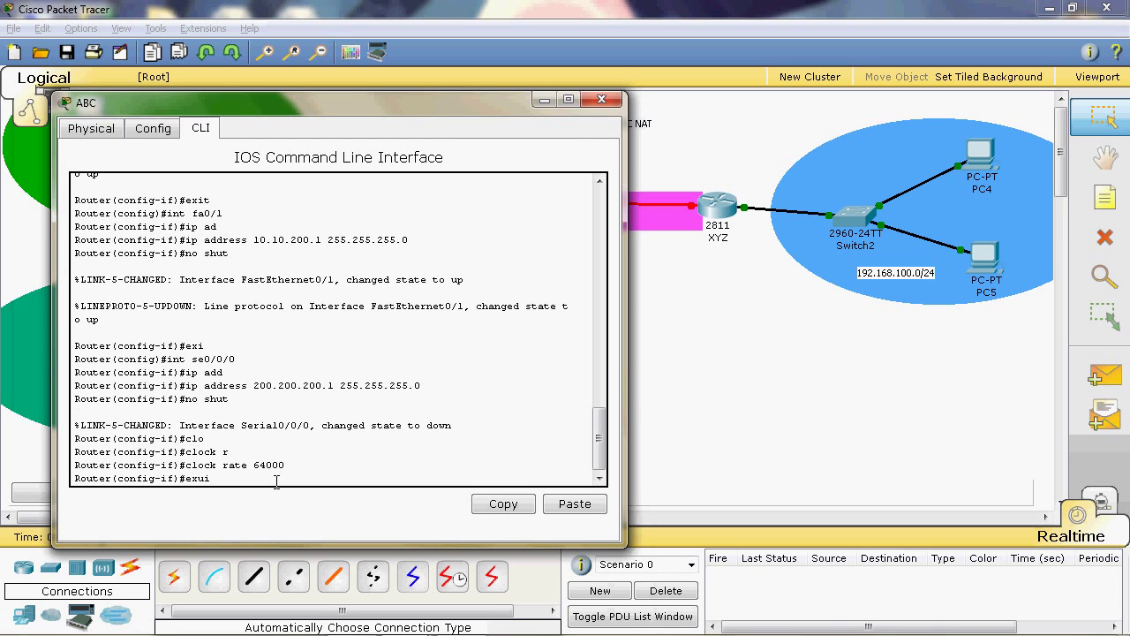
text(i)
key(Return)
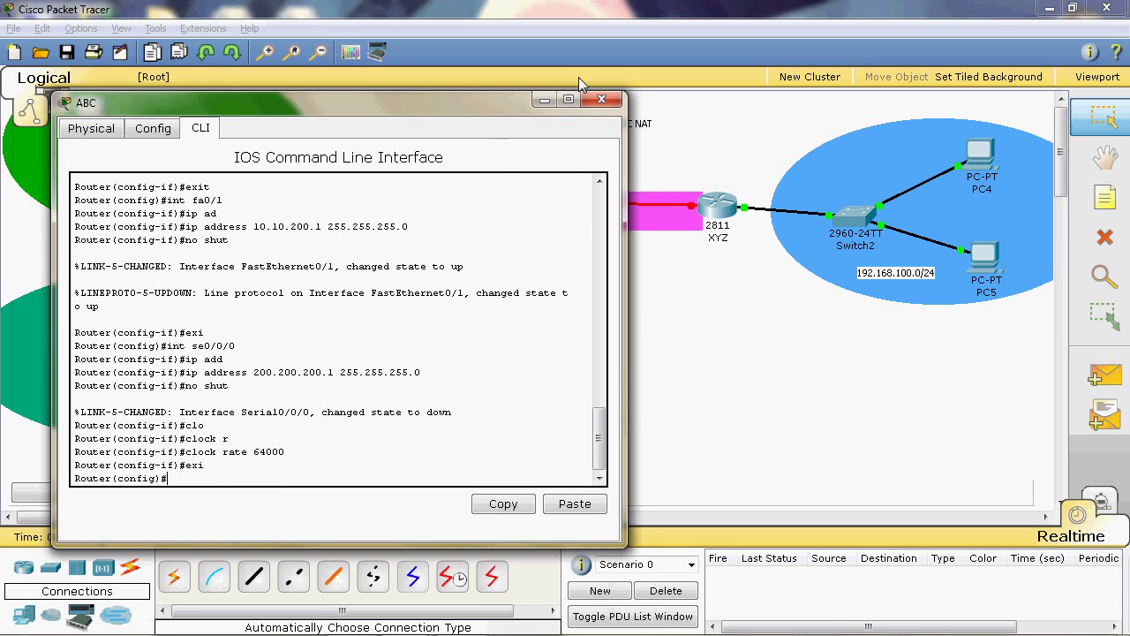
Configure router XYZ's Serial0/0/0 with 200.200.200.2 255.255.255.0 and bring it up with no shut
click(601, 99)
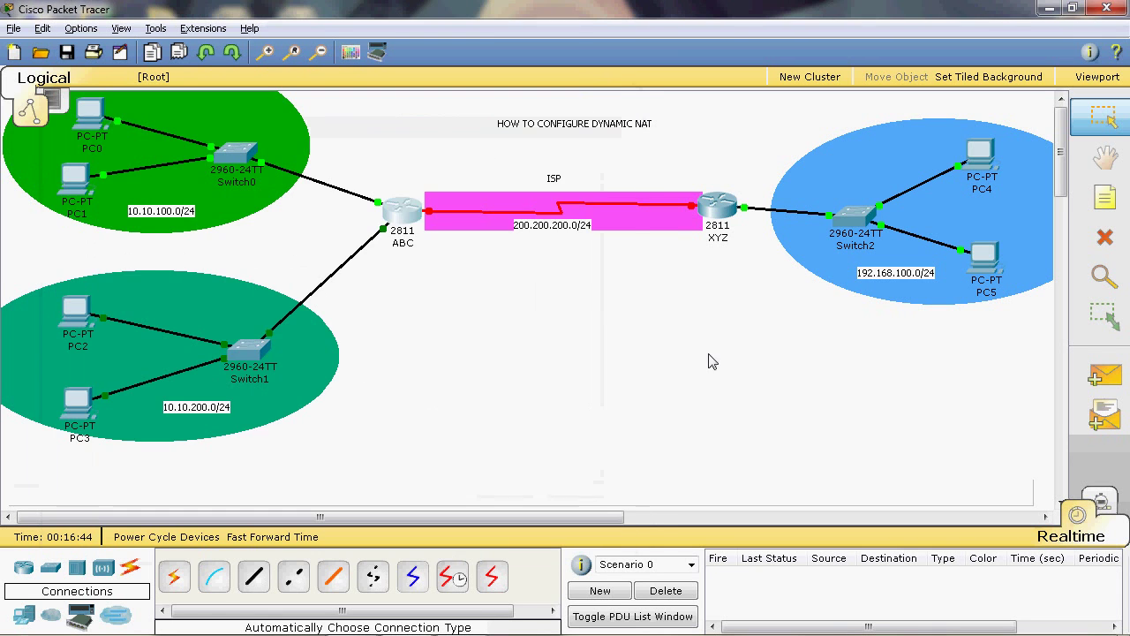
click(711, 214)
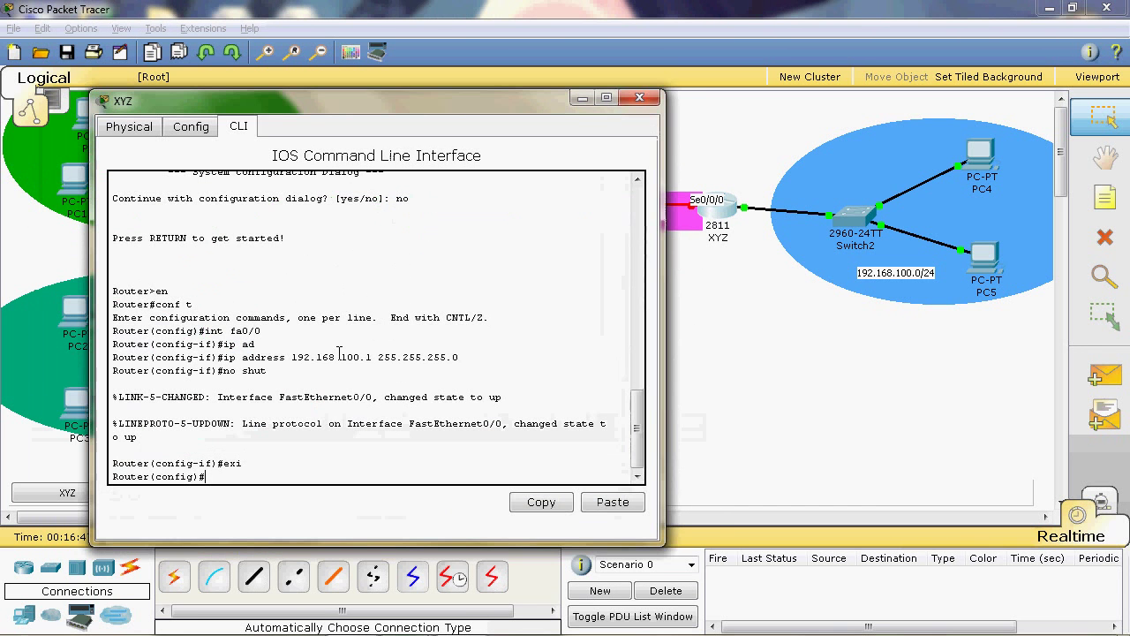
text(int se0/0/0)
key(Return)
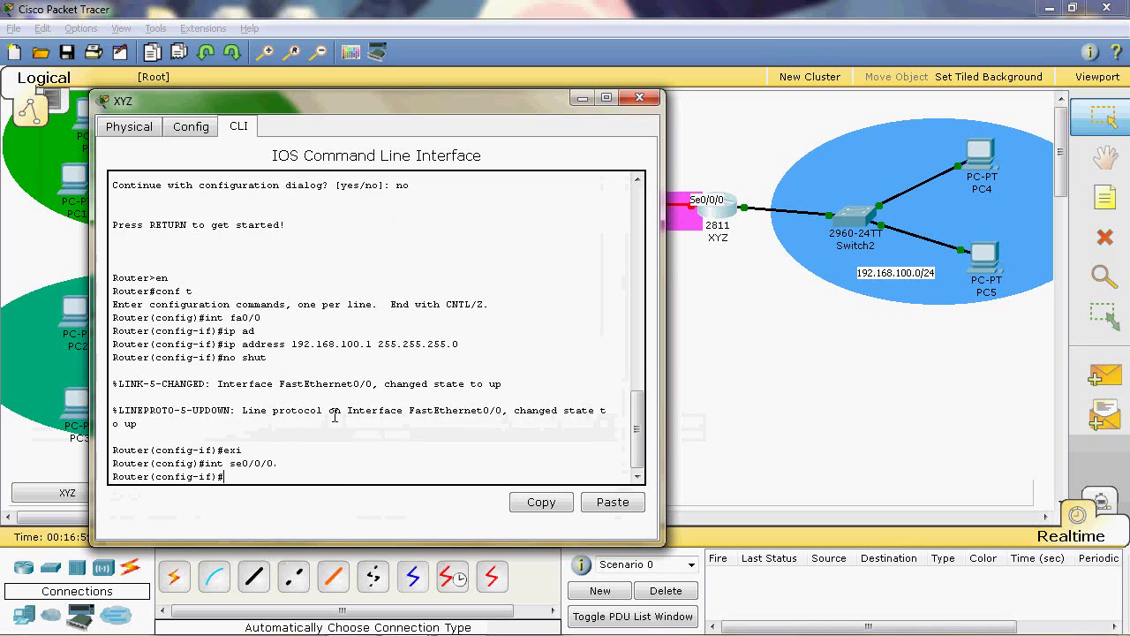
text(ip ad)
key(Tab)
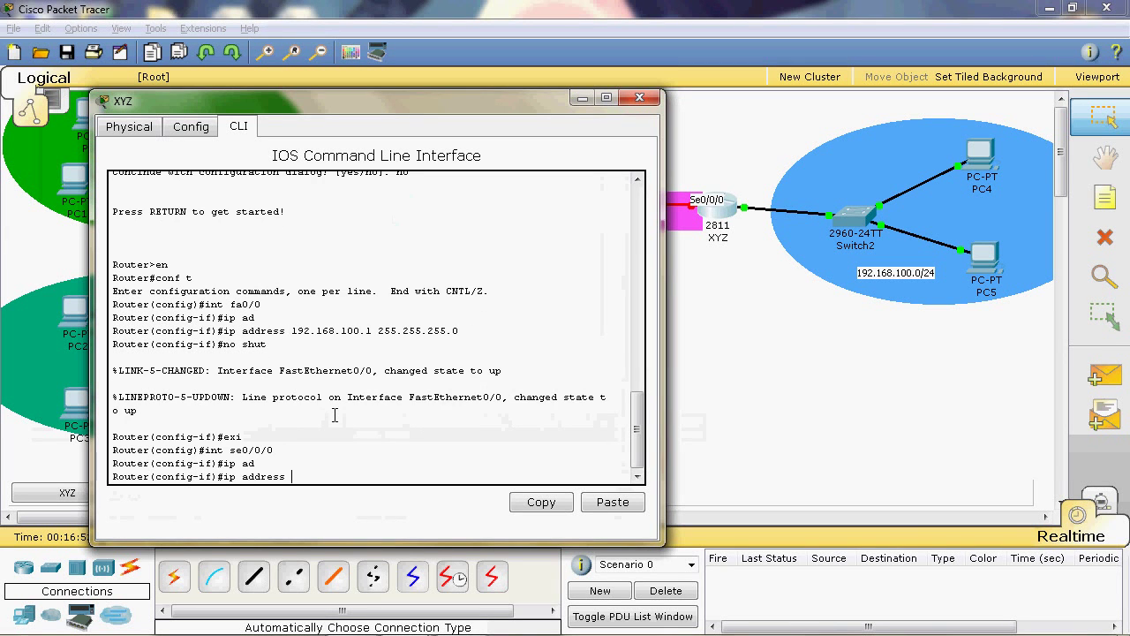
text(200.200.200.2 255.)
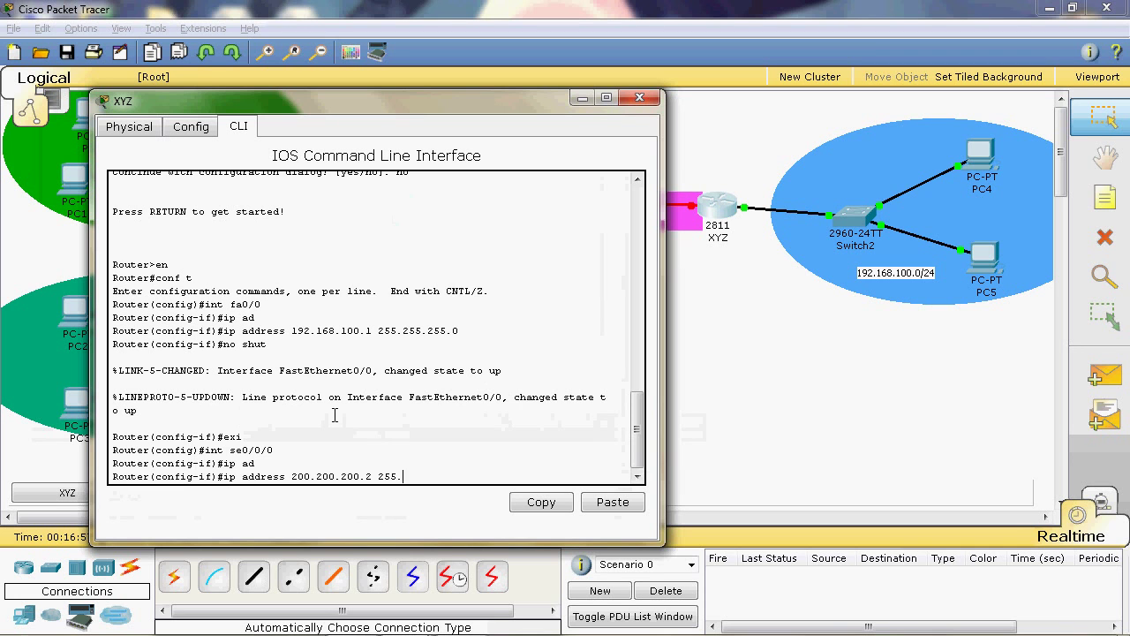
text(255.255.0)
key(Return)
text(no shut)
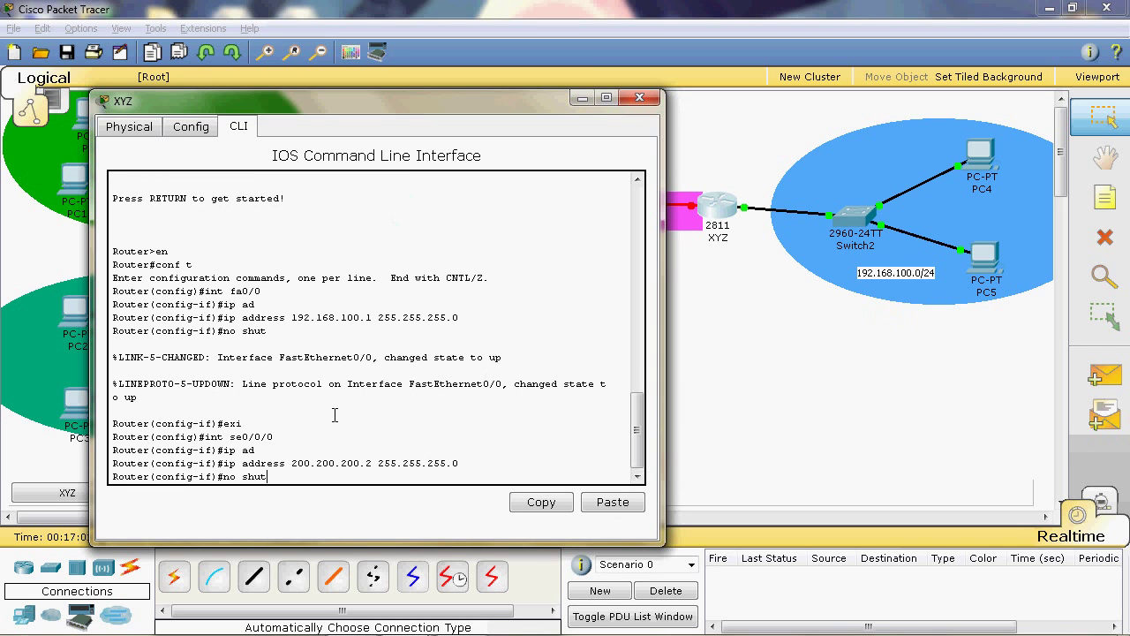
key(Return)
text(exi)
key(Return)
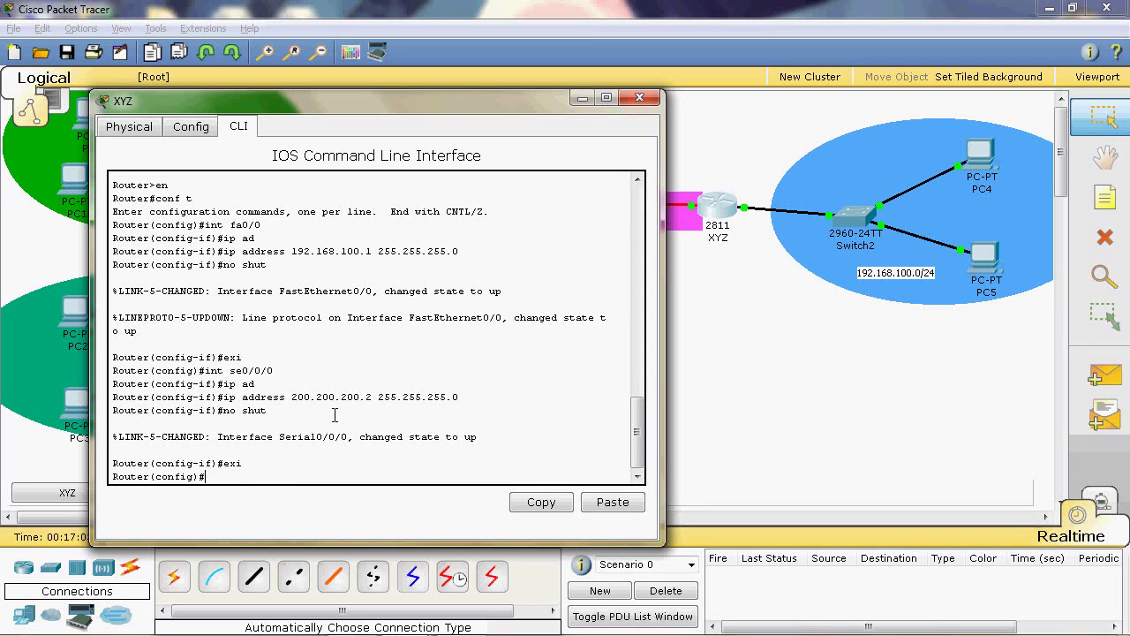
Place a text note reading 'eigrp' on the topology below the 200.200.200.0/24 serial link
click(637, 99)
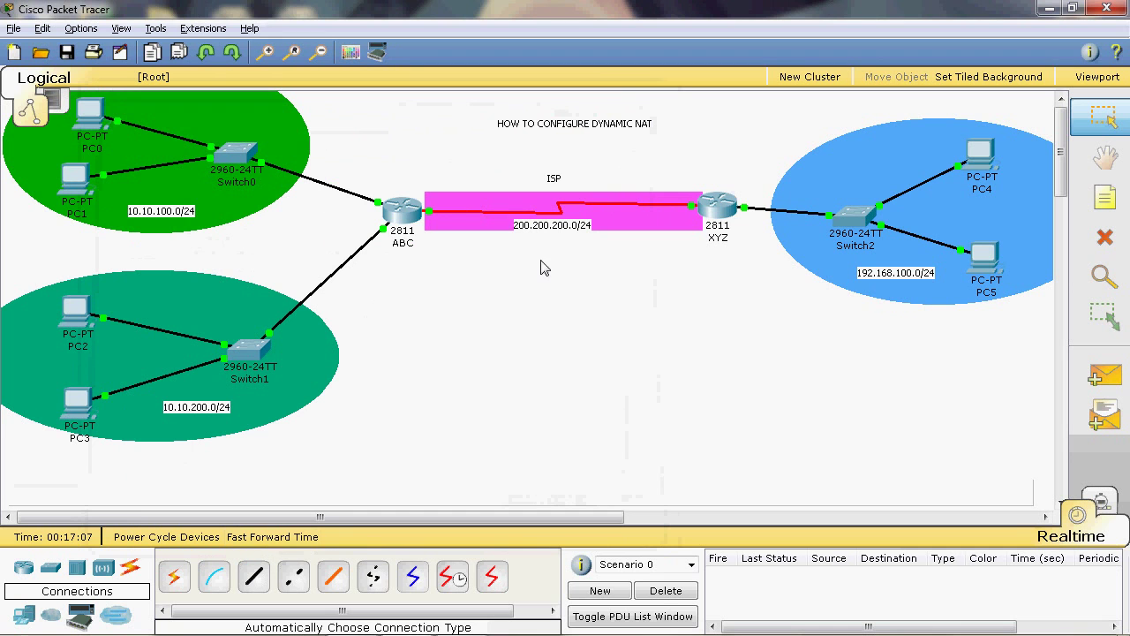
click(272, 536)
click(1105, 198)
click(545, 278)
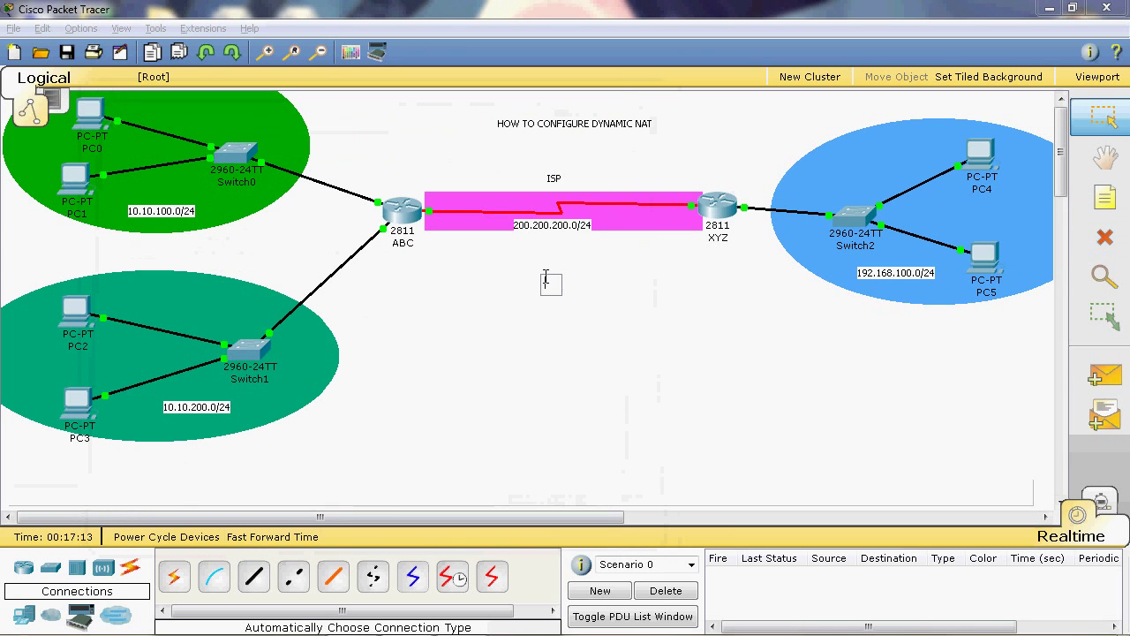
text(eigrp)
click(649, 298)
click(548, 270)
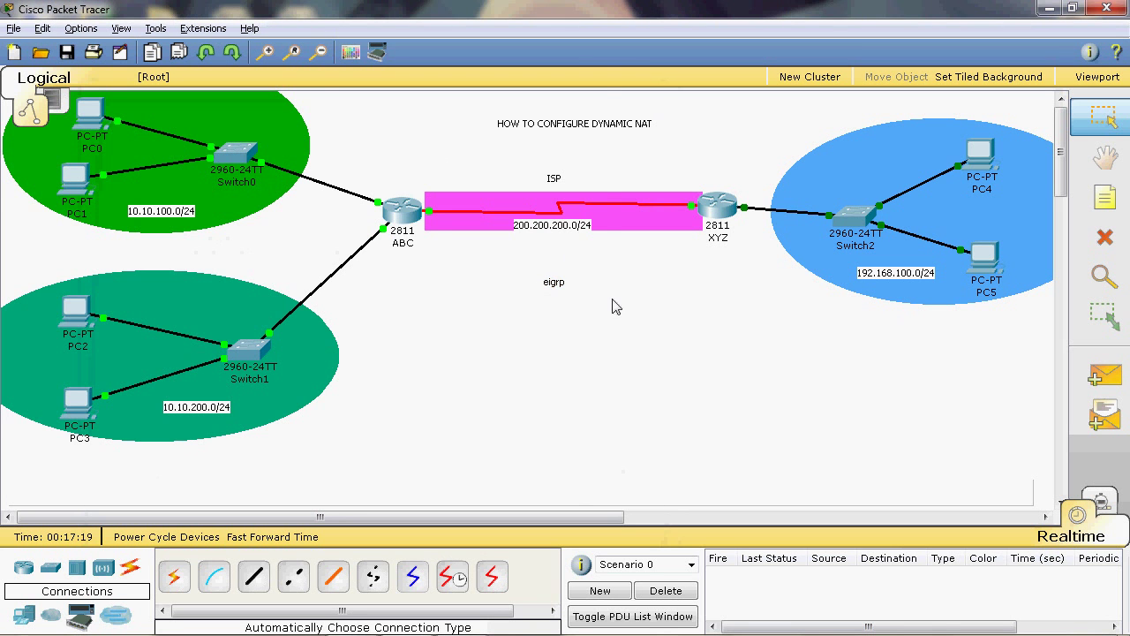
Enter router eigrp 100 on router ABC and begin its first network statement
click(403, 209)
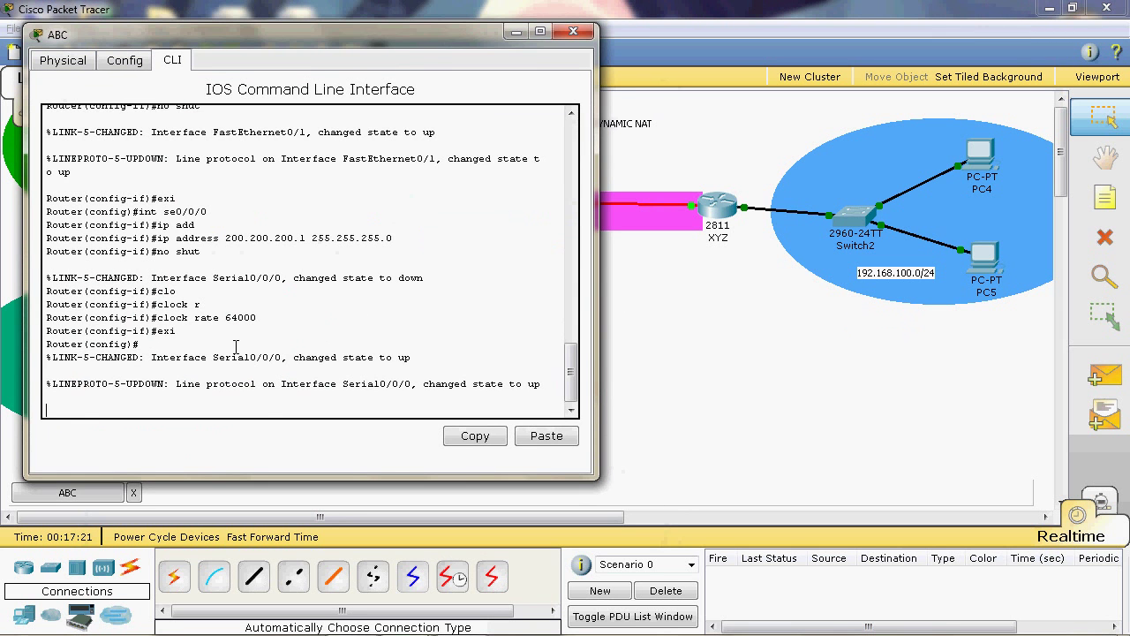
key(Return)
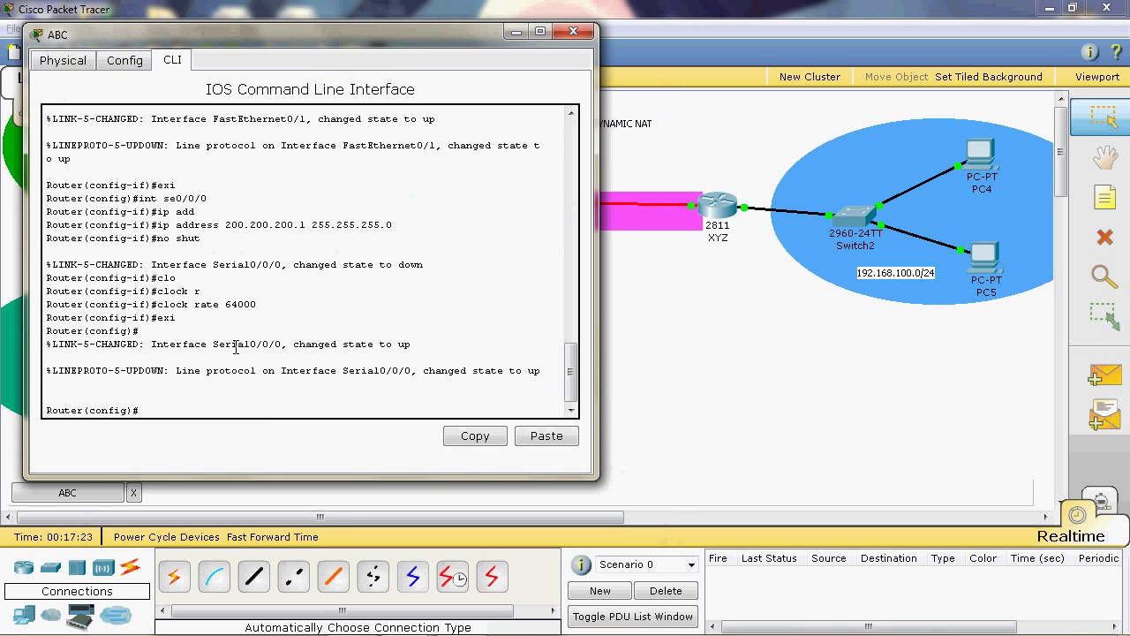
text(router eigrp)
text(100)
key(Return)
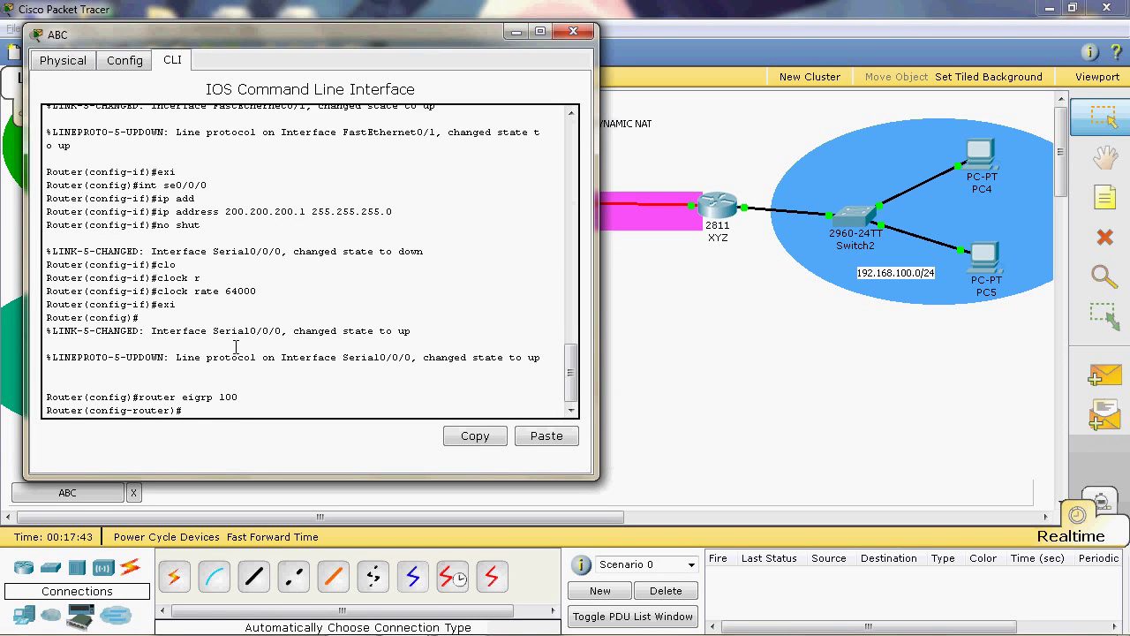
key(Return)
text(network)
click(642, 344)
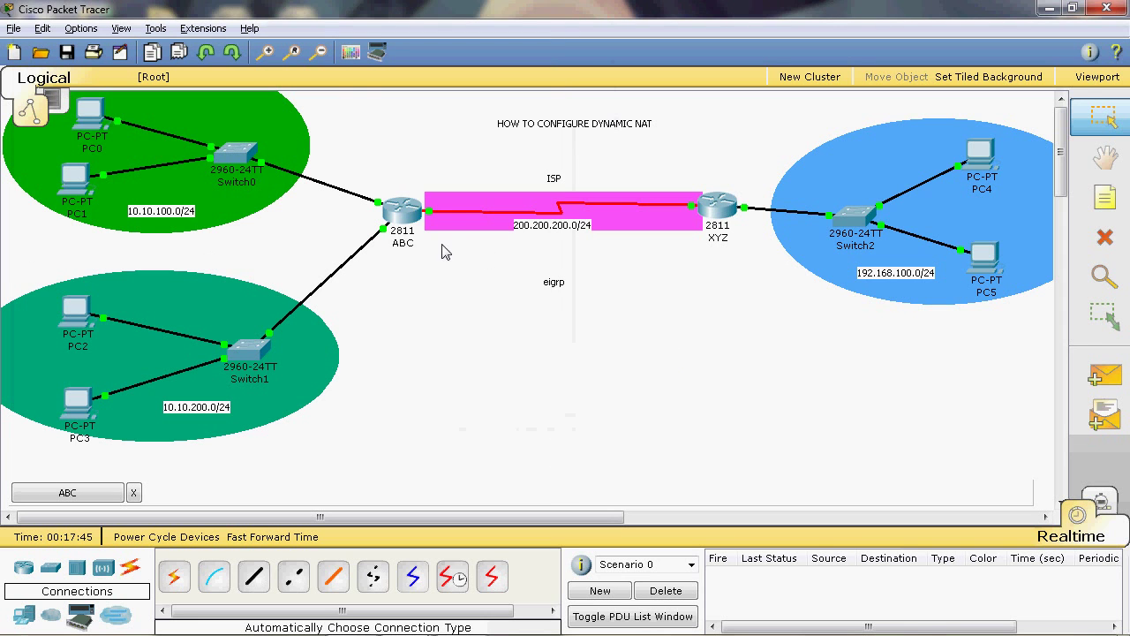
mouse_move(412, 253)
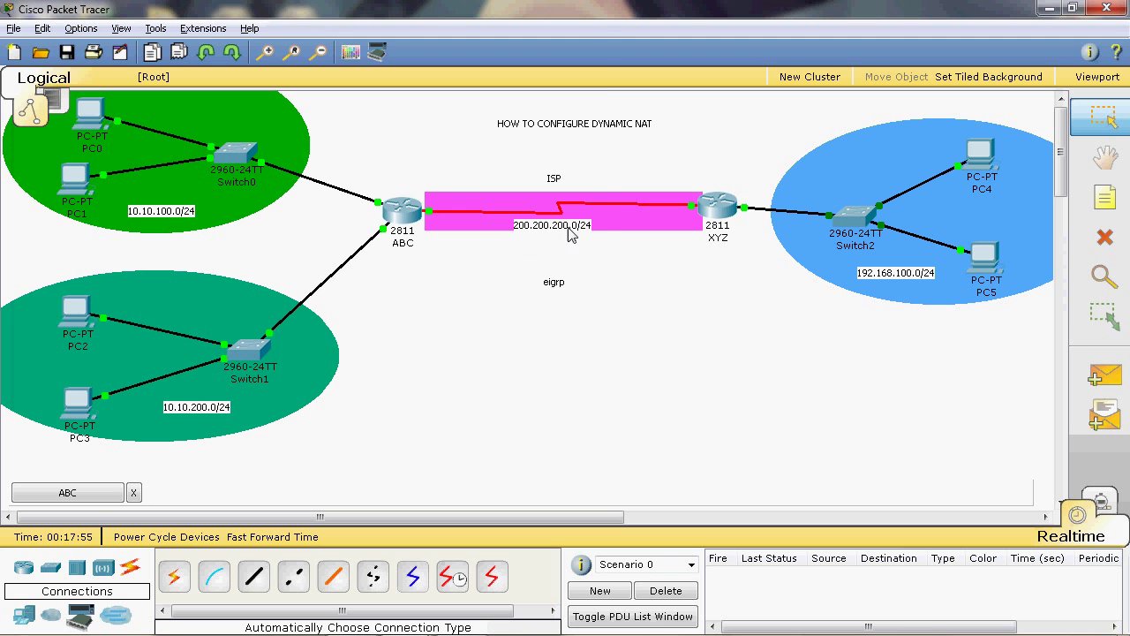
Advertise networks 10.10.100.0, 10.10.200.0 and 200.200.200.0 in ABC's EIGRP 100
click(97, 494)
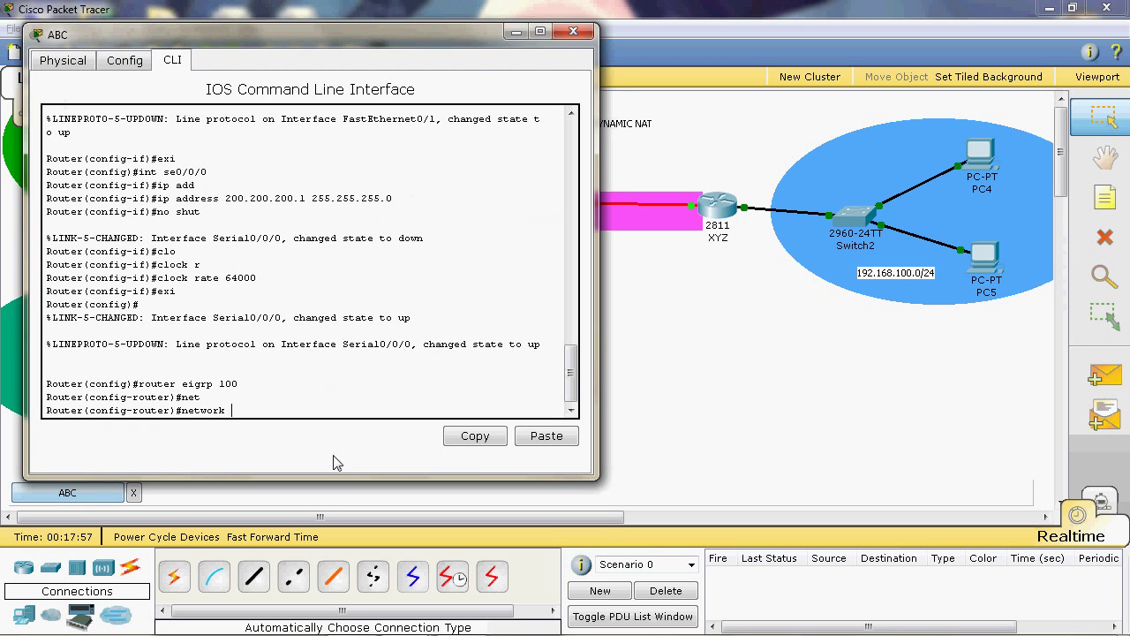
text(10.10.100.0)
key(Return)
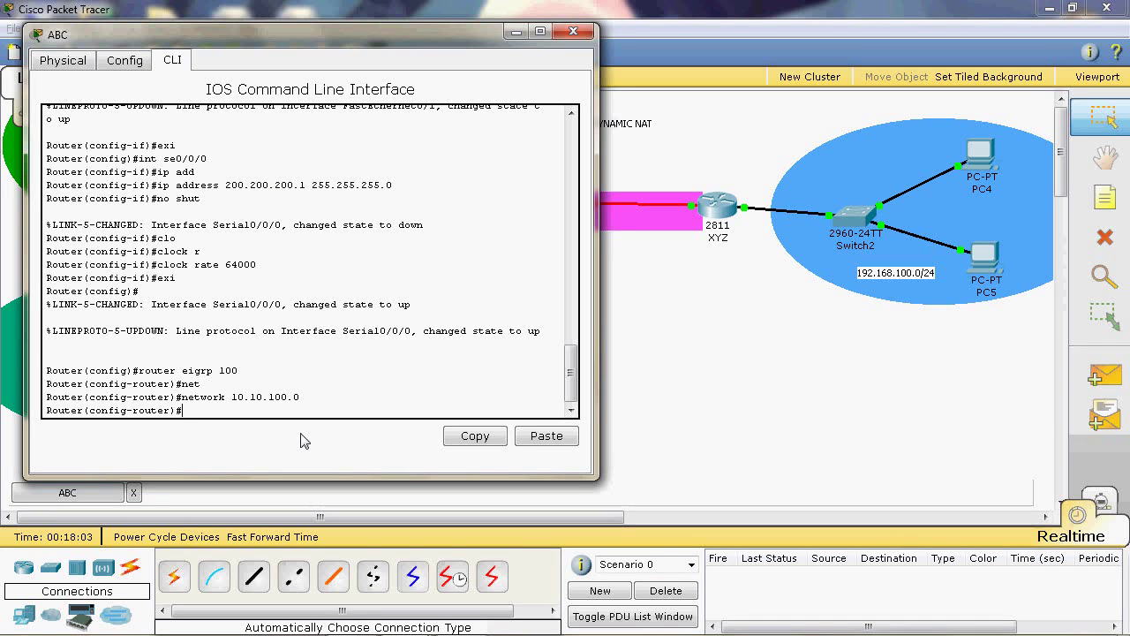
text(net)
key(Tab)
text(10.10)
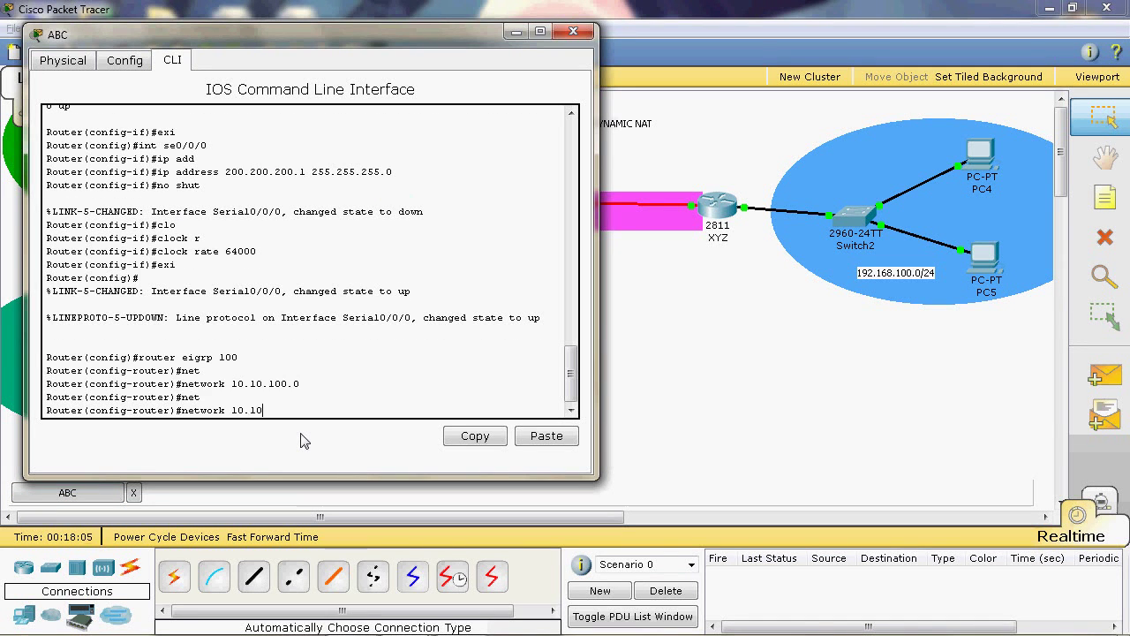
text(.200.0)
key(Return)
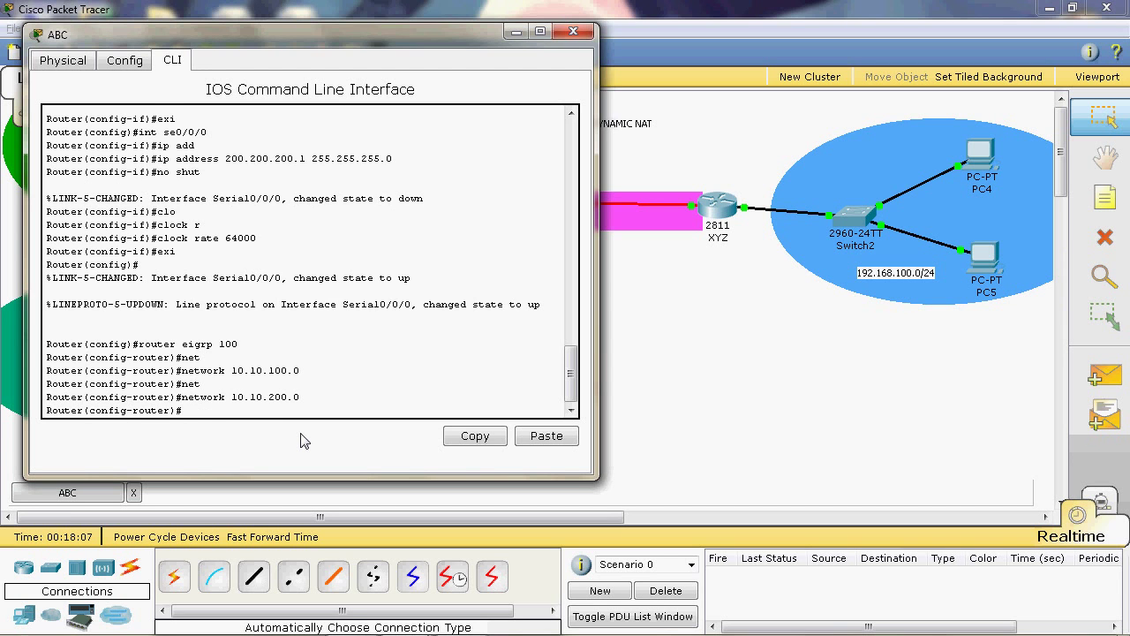
text(net)
key(Tab)
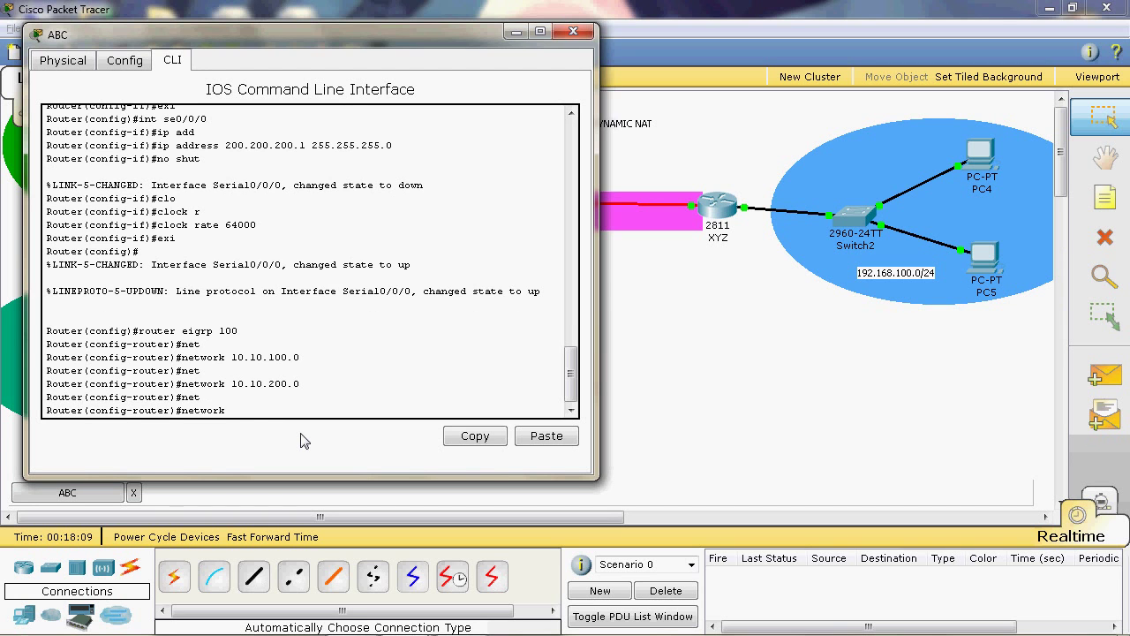
text(200.200.200.0)
key(Return)
Disable auto-summary on ABC's EIGRP and exit router configuration mode
text(no auto)
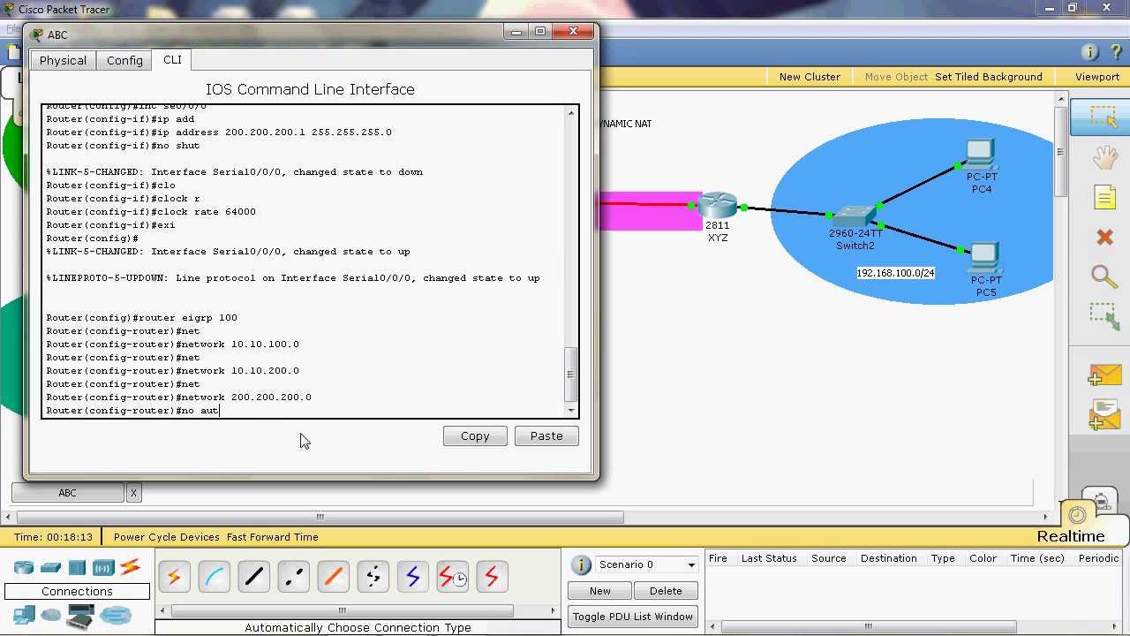
key(Tab)
key(Return)
text(ex)
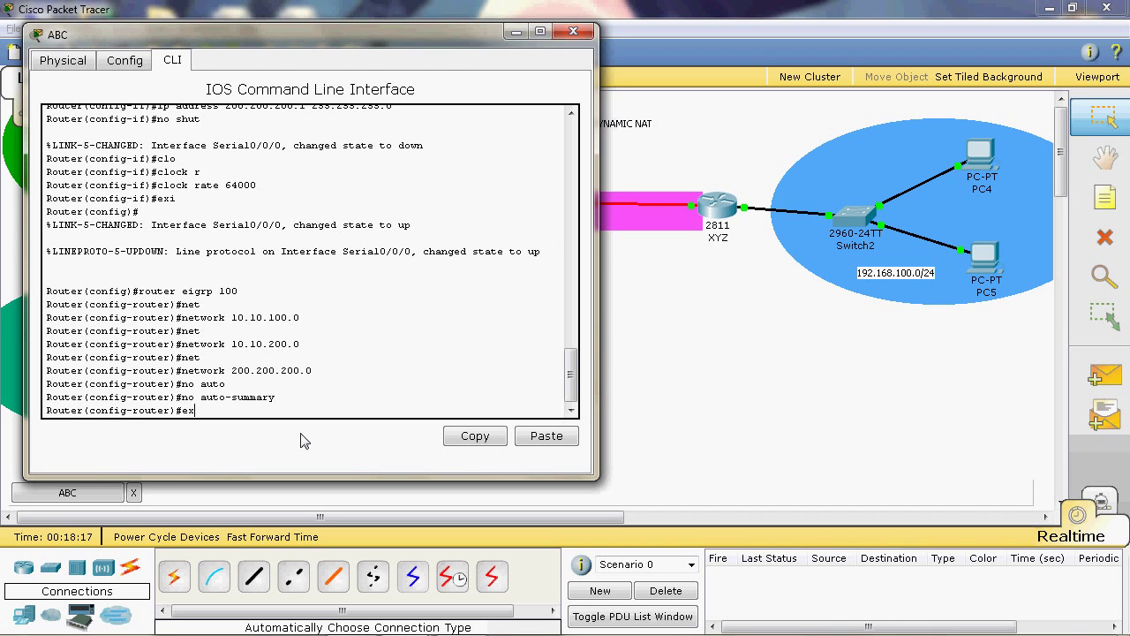
text(i)
key(Return)
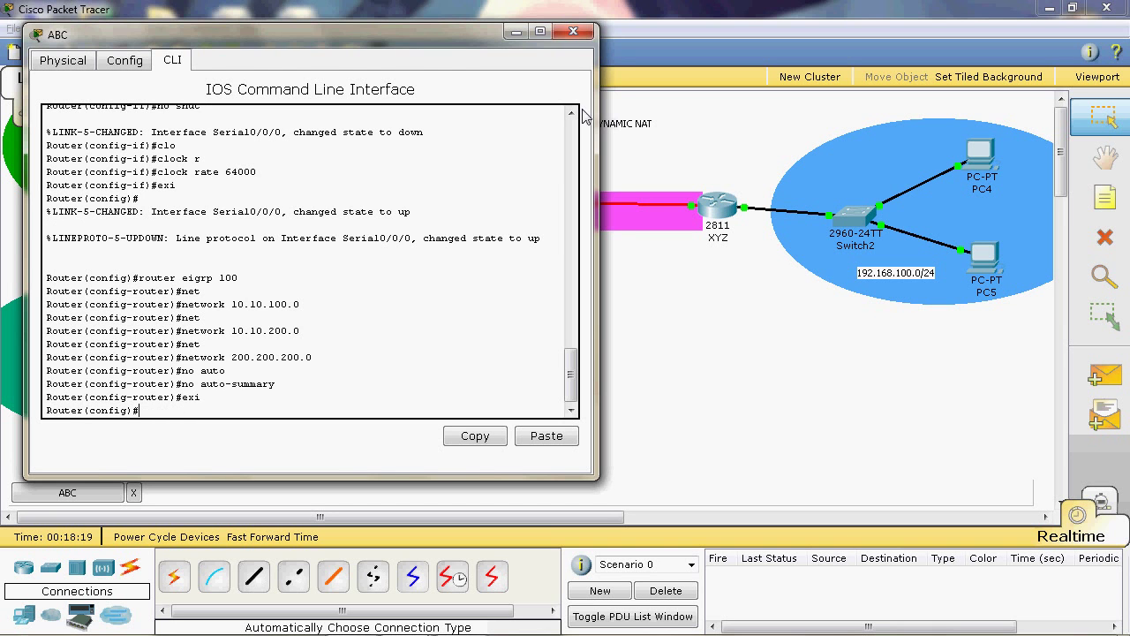
Start EIGRP process 100 on router XYZ with router eigrp 100
click(573, 30)
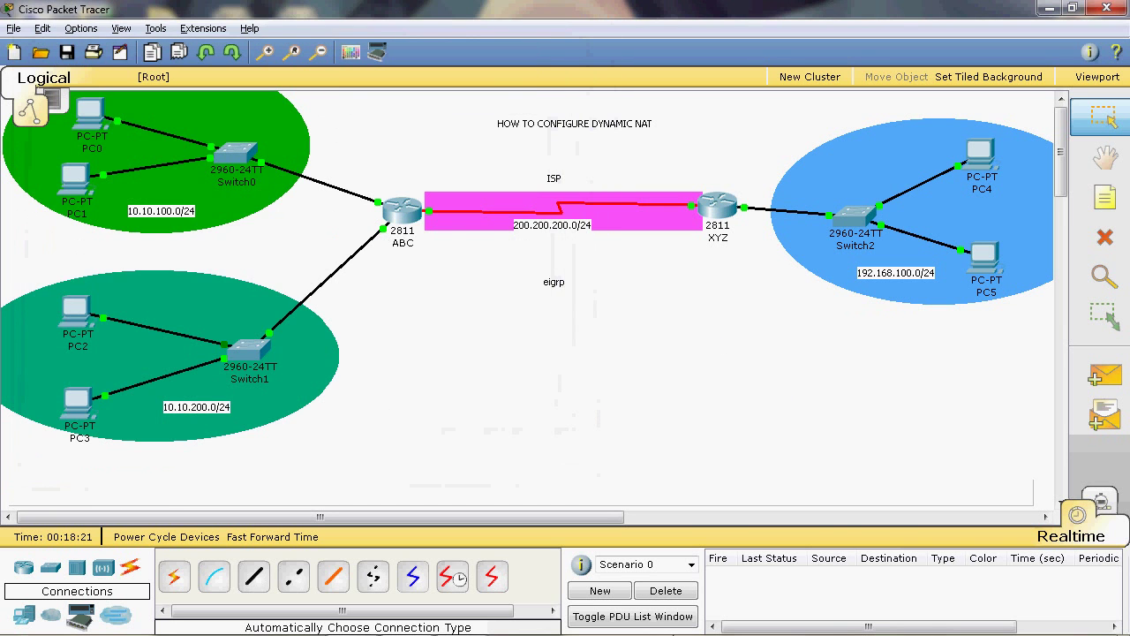
click(718, 209)
key(Return)
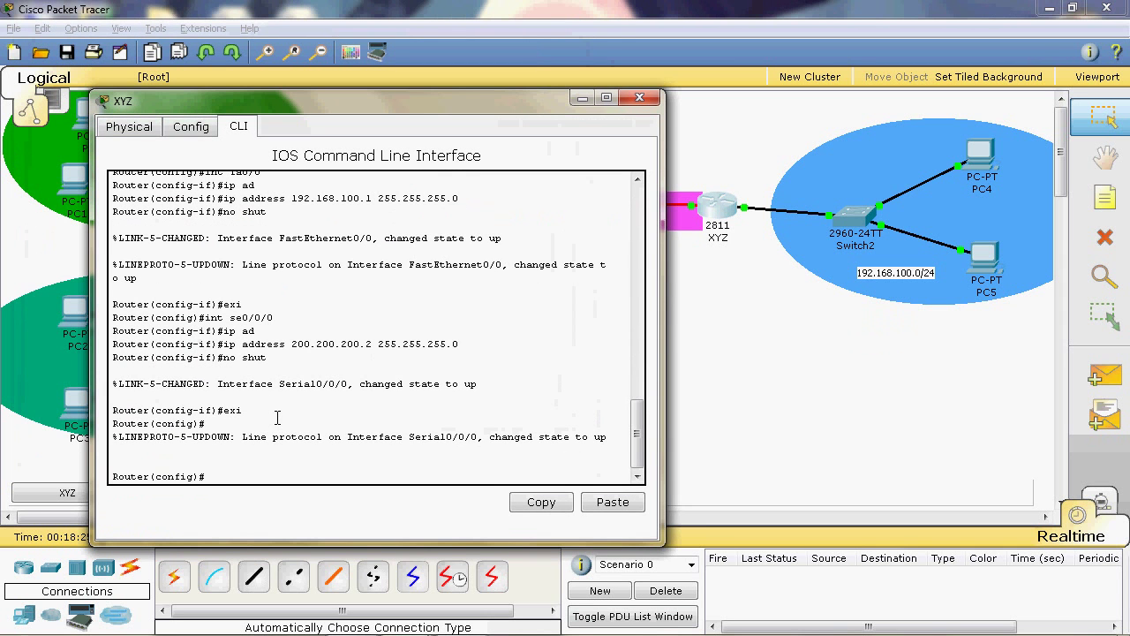
text(router eigrp 100)
key(Return)
key(alt+F4)
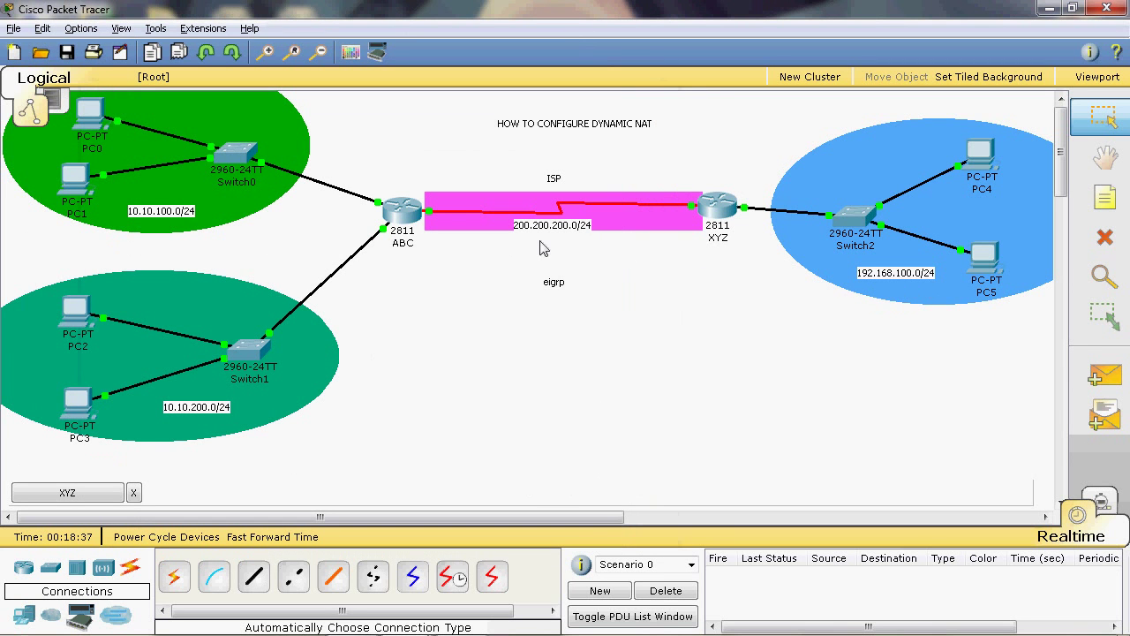
click(69, 493)
Advertise networks 192.168.100.0 and 200.200.200.0 in XYZ's EIGRP 100
text(net)
key(Tab)
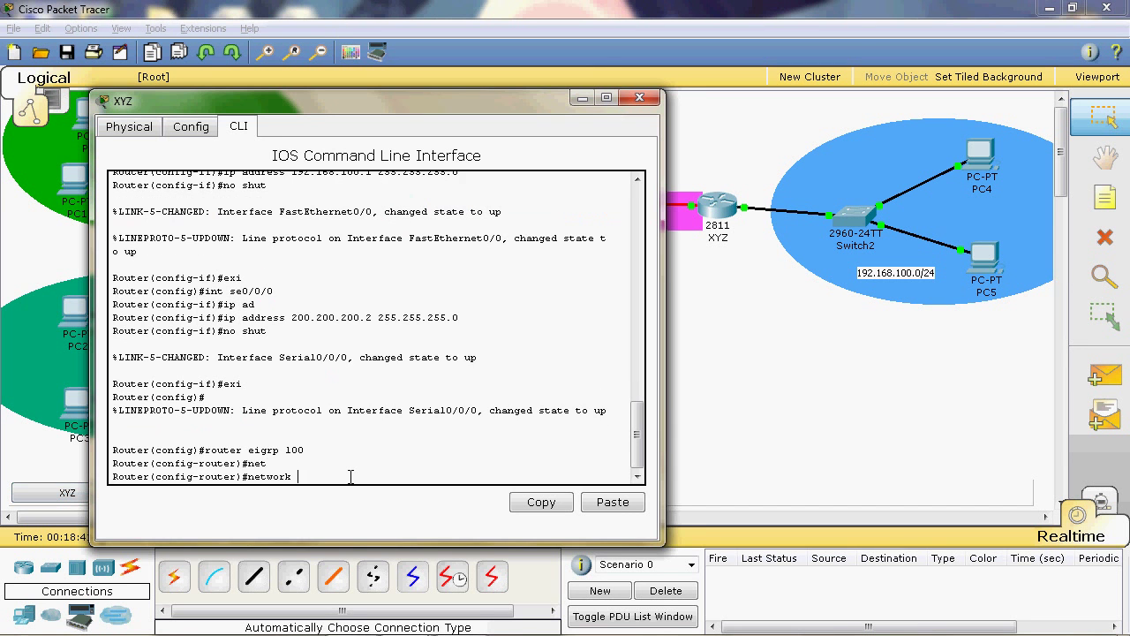
text(192.168.100.0)
key(Return)
text(net)
key(Tab)
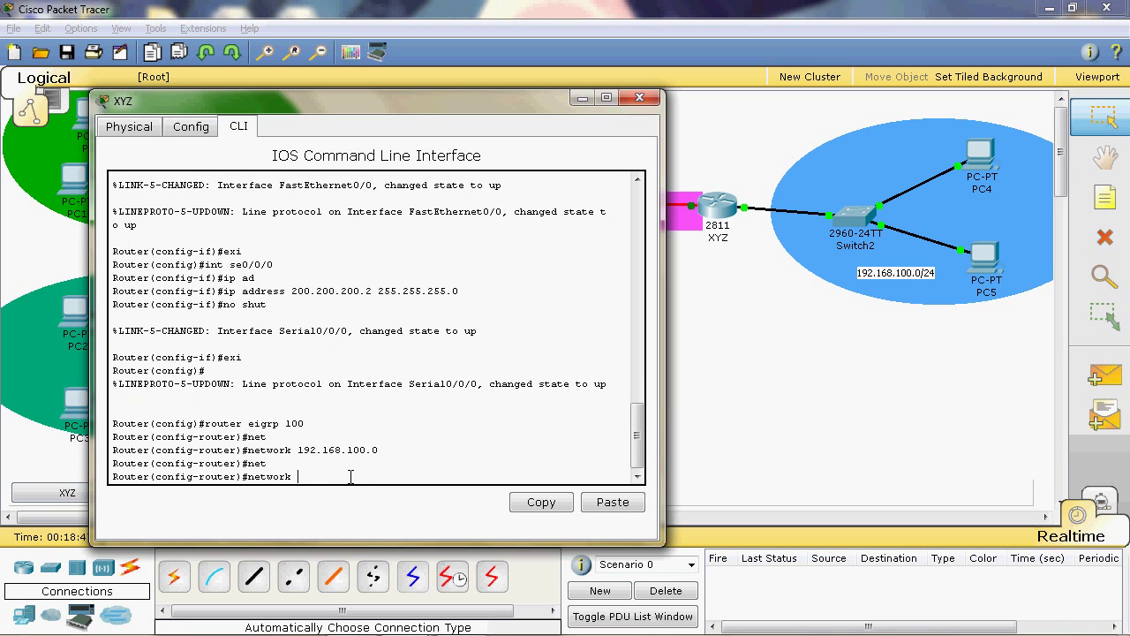
text(200.200.200.0)
key(Return)
Turn off auto-summary on XYZ's EIGRP, exit, and close XYZ's console
key(Return)
text(no)
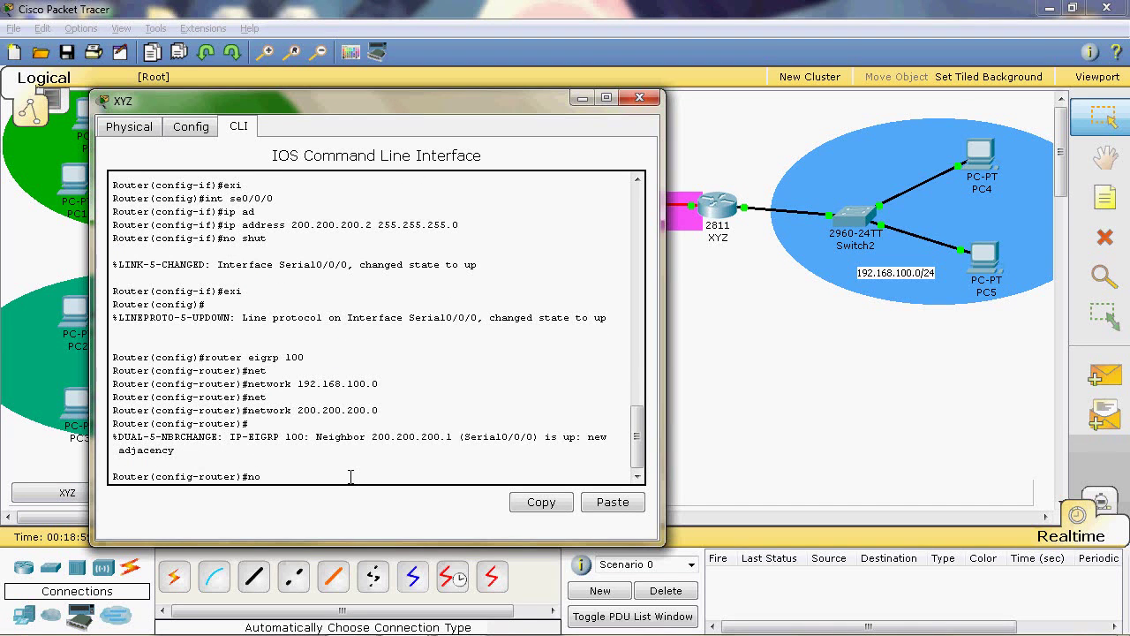
text( auto)
key(Tab)
key(Return)
text(exi)
key(Return)
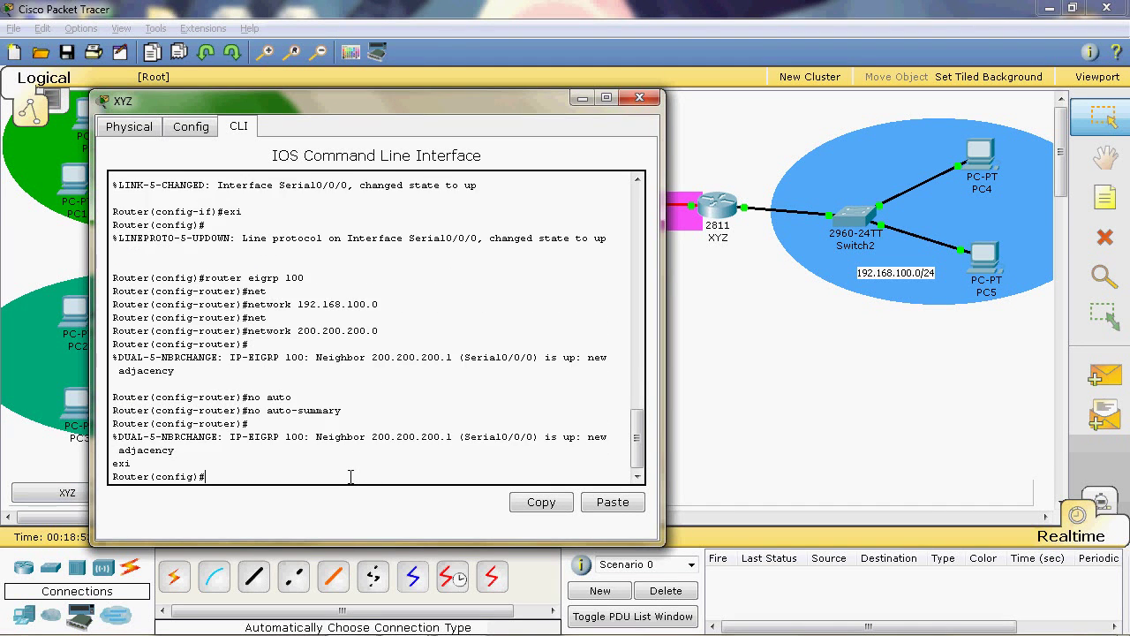
click(639, 97)
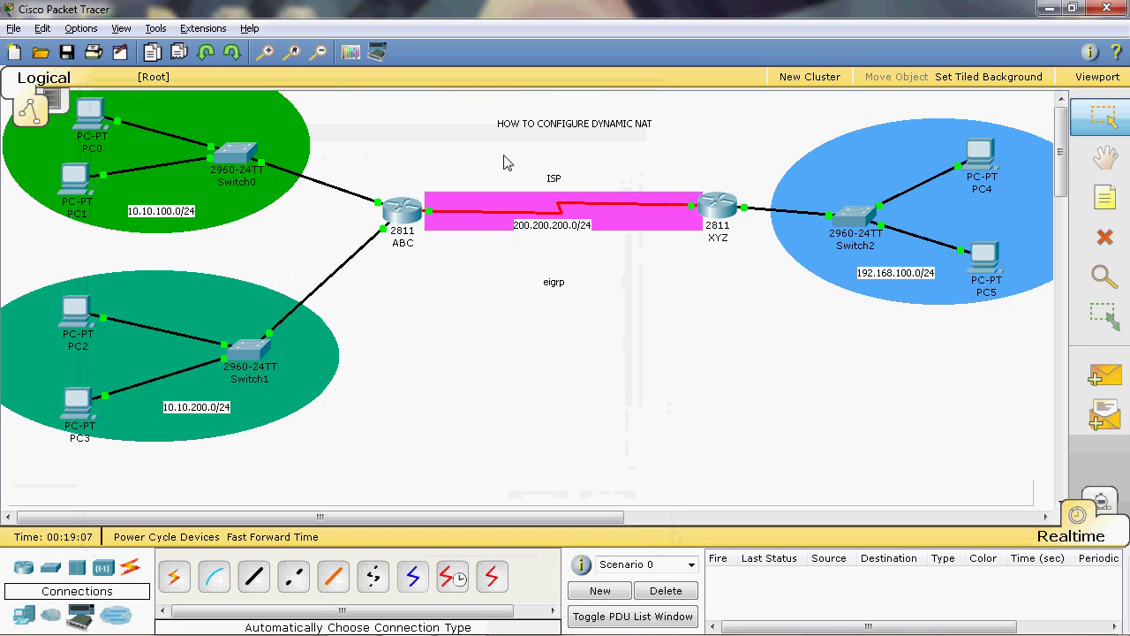
drag(478, 144, 507, 182)
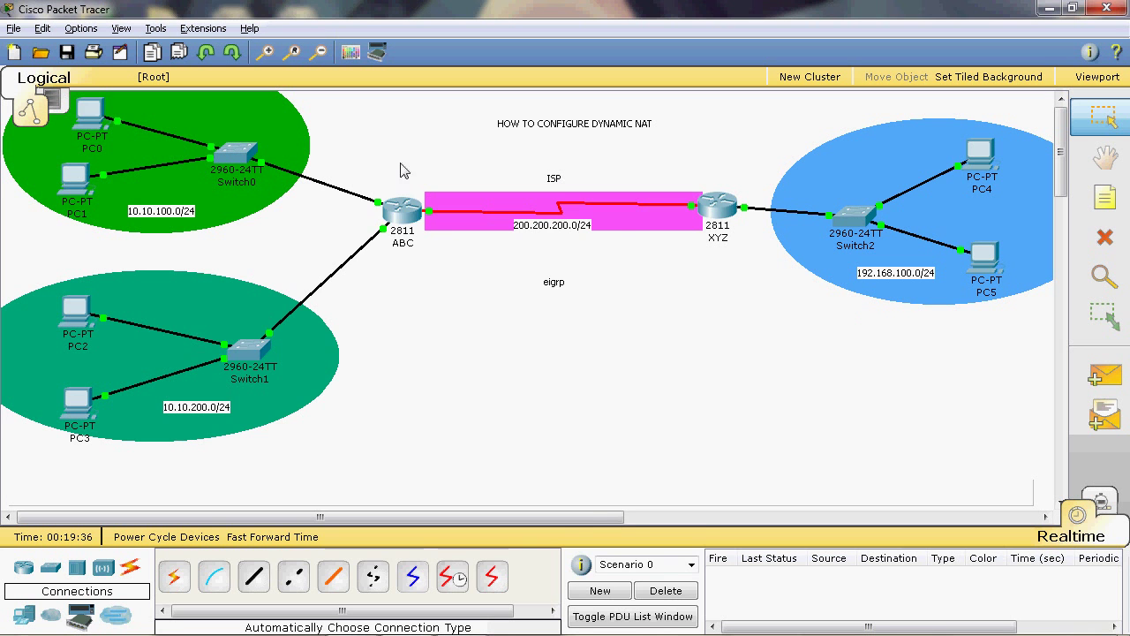
mouse_move(221, 186)
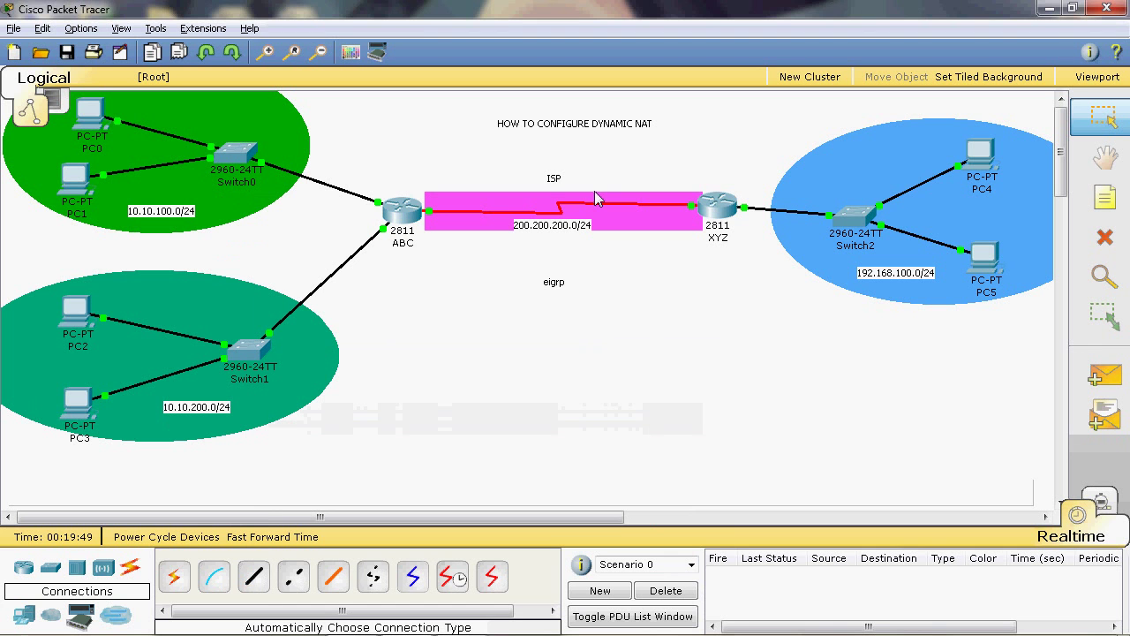
On ABC, create NAT pool 'public' spanning 200.200.200.8–200.200.200.15 with netmask 255.255.255.248
click(404, 212)
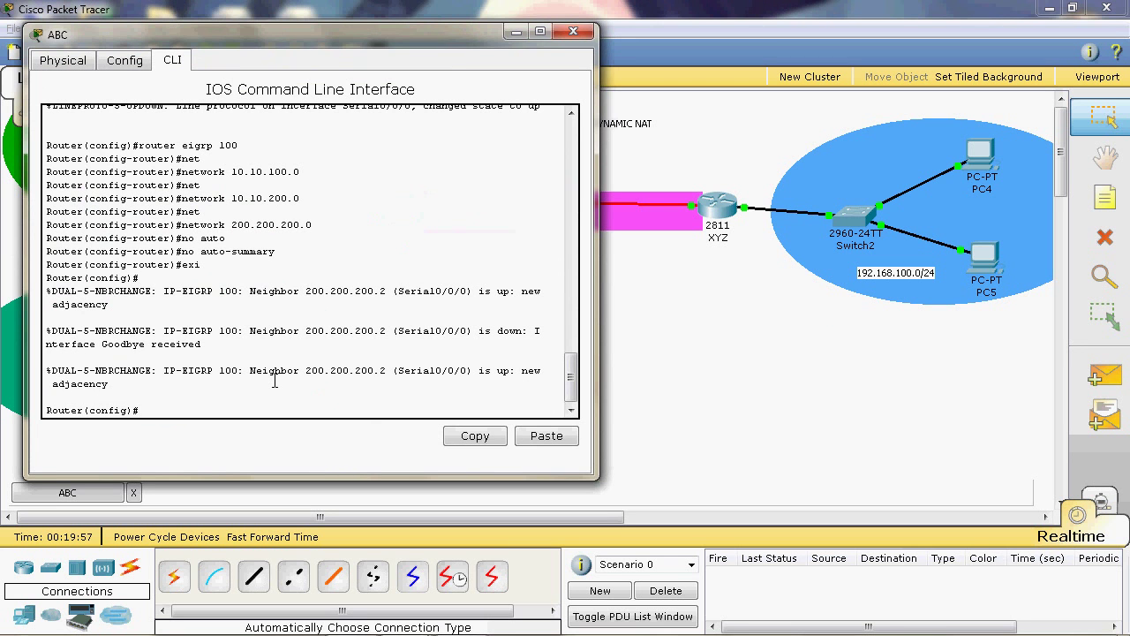
text(ip nat ins)
key(Tab)
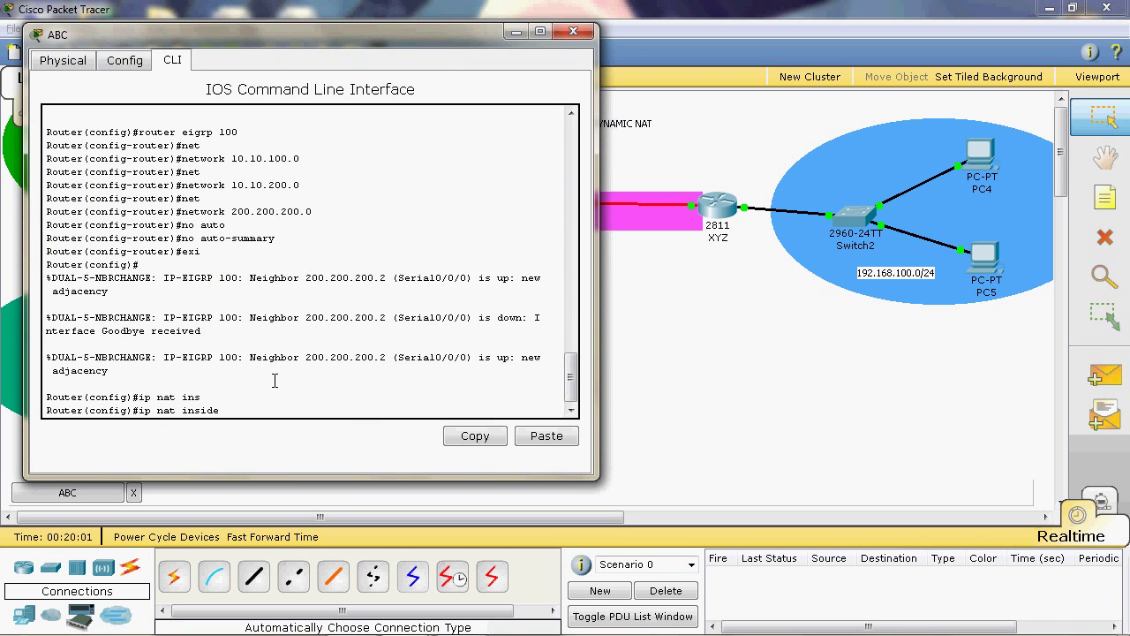
text(po)
key(Tab)
key(BackSpace)
key(BackSpace)
key(BackSpace)
key(BackSpace)
key(BackSpace)
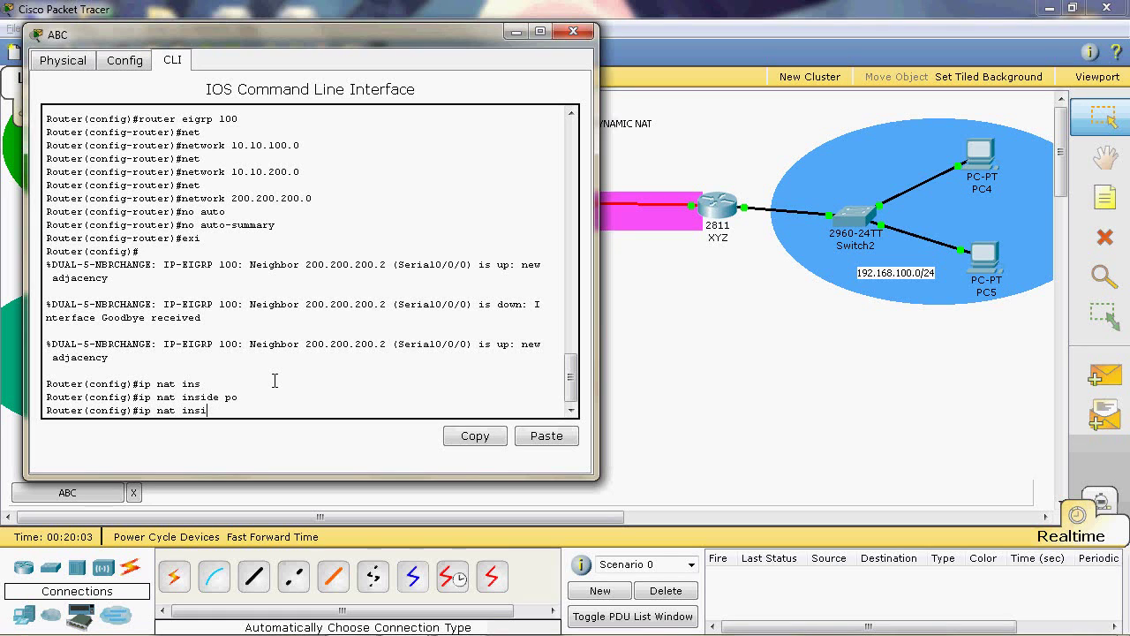
key(BackSpace)
key(BackSpace)
key(BackSpace)
key(BackSpace)
text(po)
key(Tab)
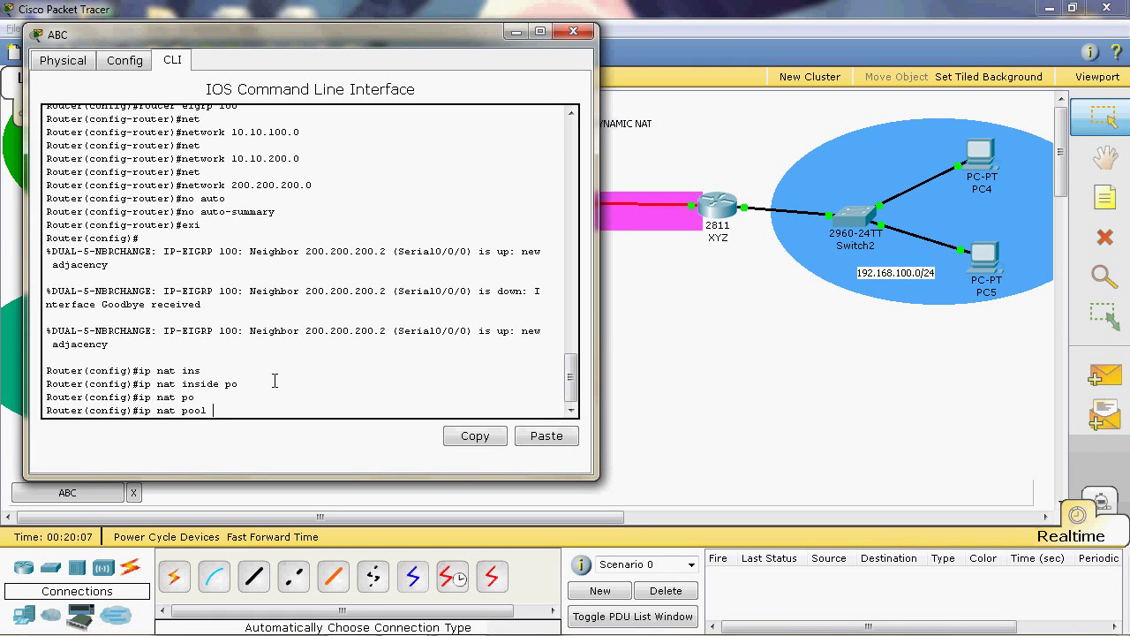
text(public ?)
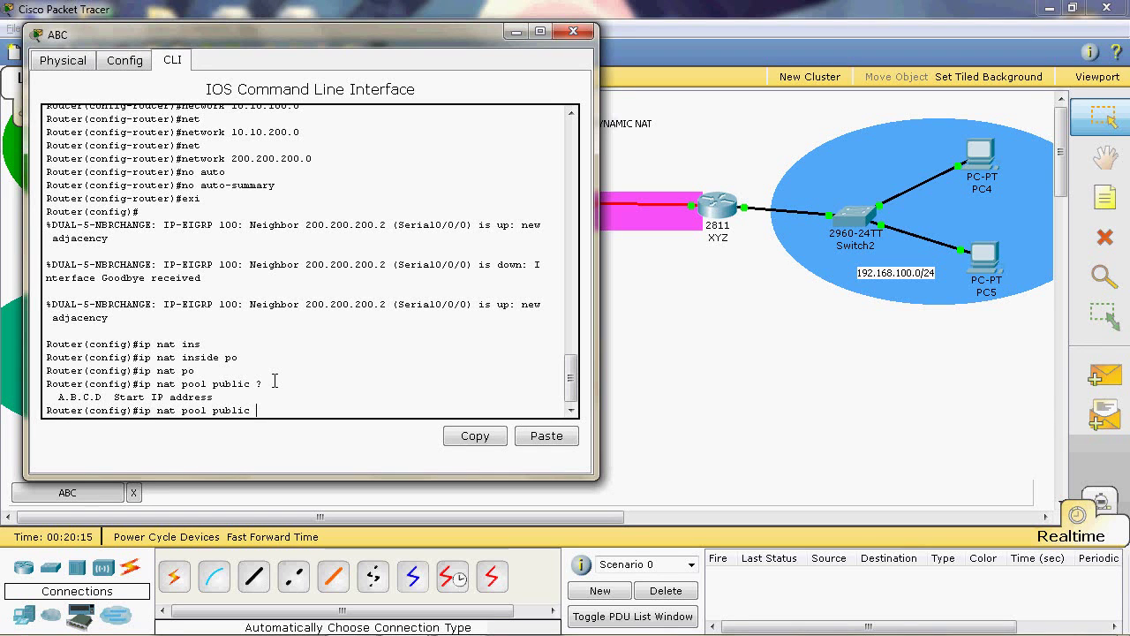
text(200.200.200.8 )
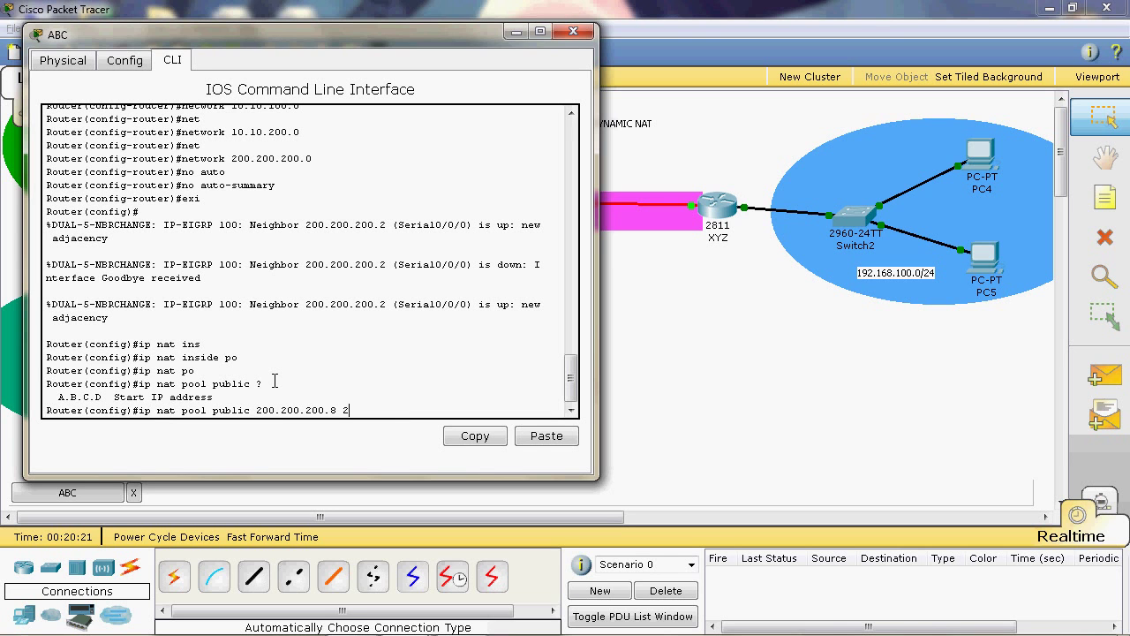
text(200.200.200.15 net)
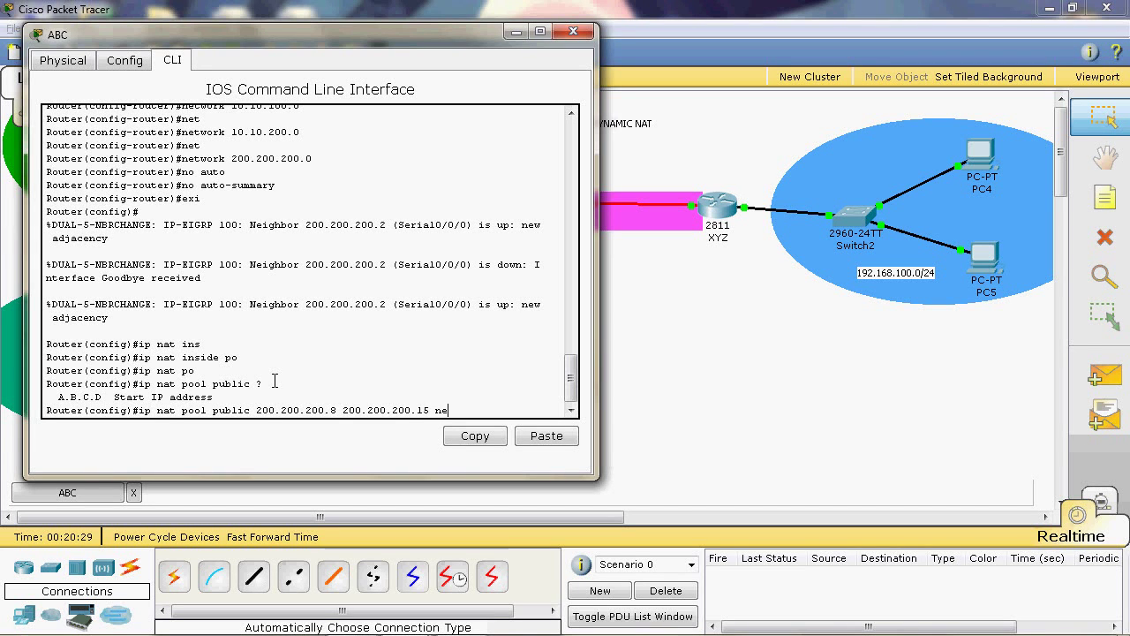
key(Tab)
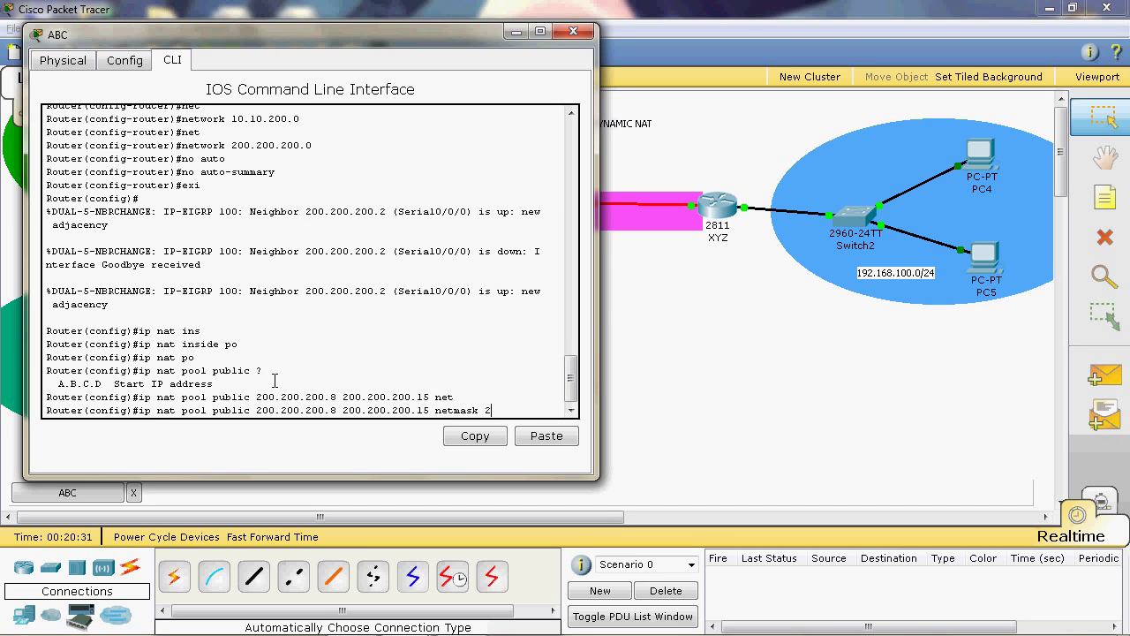
text(255.255.2)
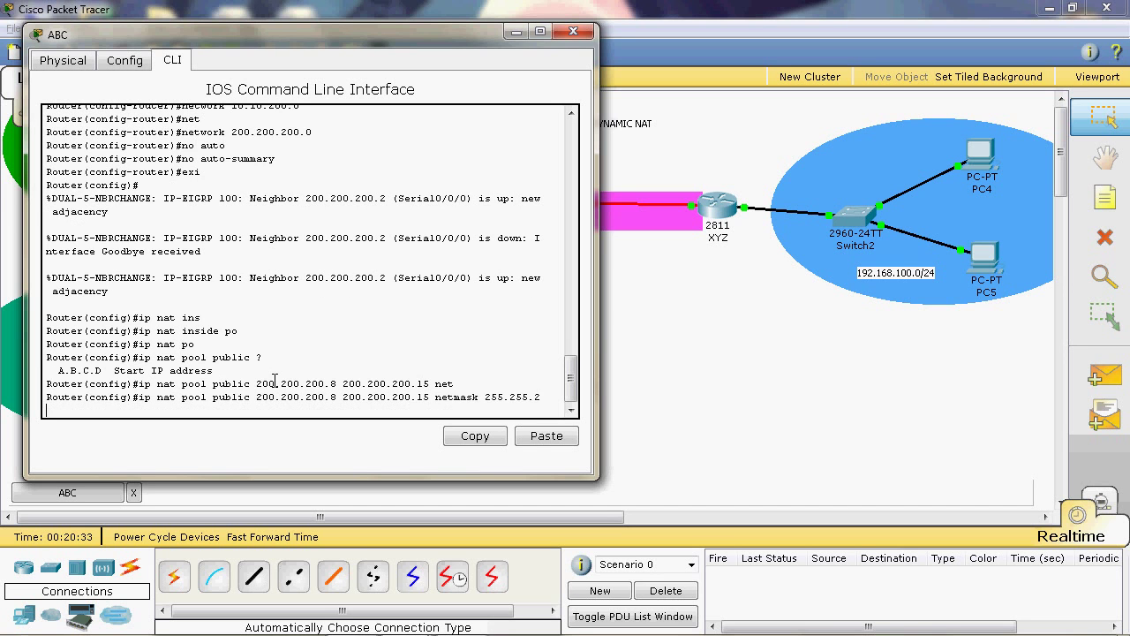
text(48)
drag(331, 398, 434, 398)
click(110, 412)
key(Return)
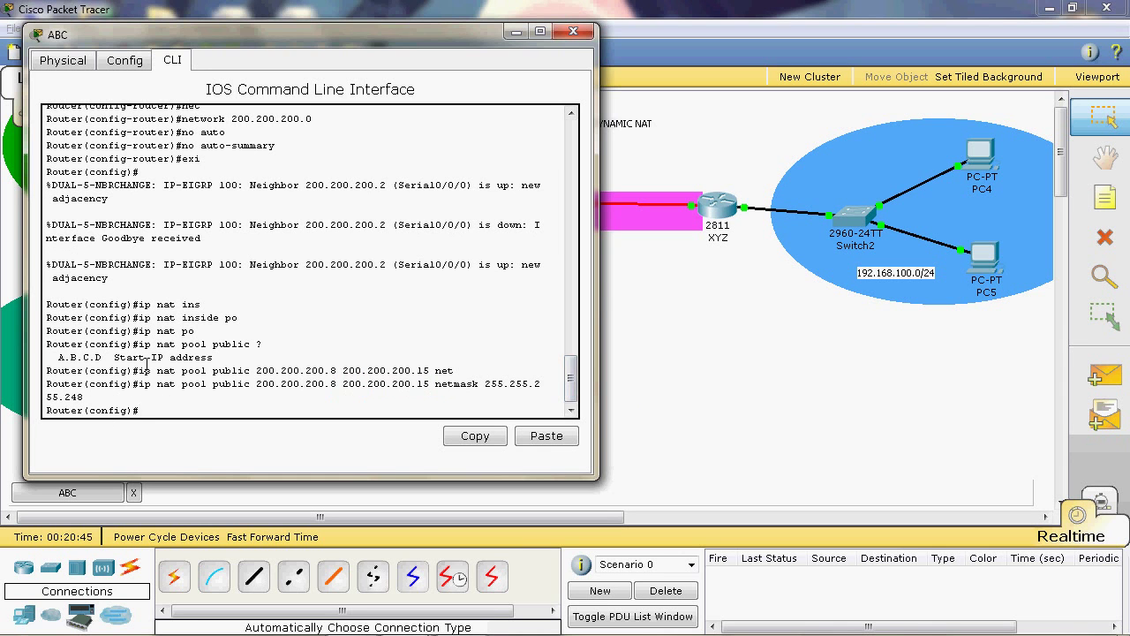
Highlight the ip, pool, public, address range and netmask parts of the NAT pool command
drag(140, 385, 152, 385)
click(156, 385)
drag(182, 385, 253, 386)
click(209, 385)
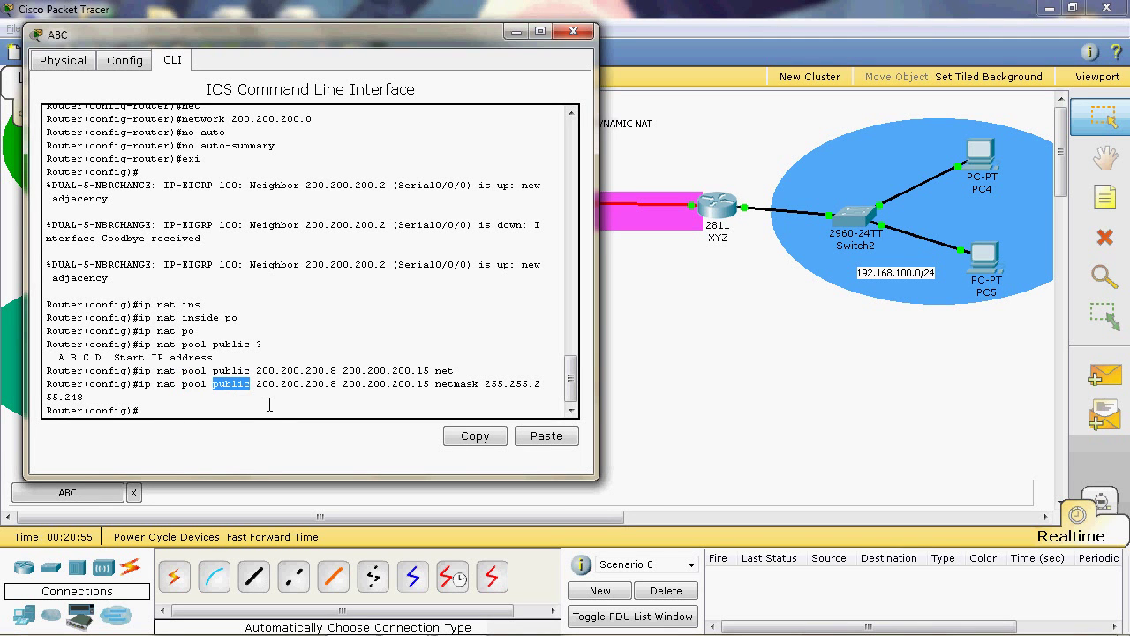
click(269, 403)
drag(257, 386, 429, 386)
click(382, 407)
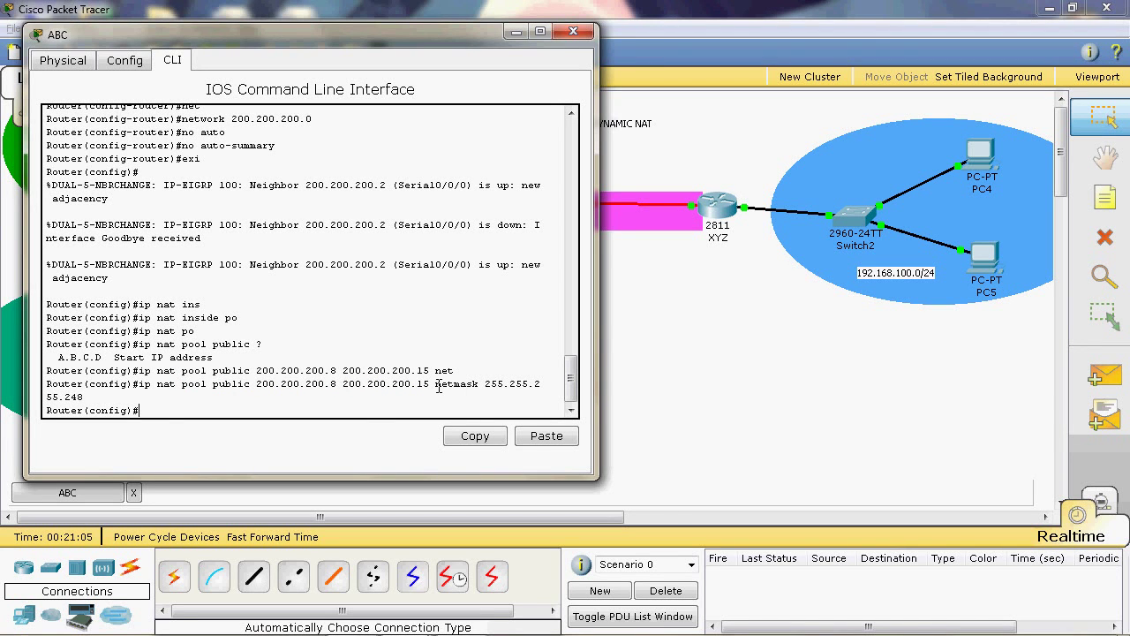
drag(435, 386, 478, 385)
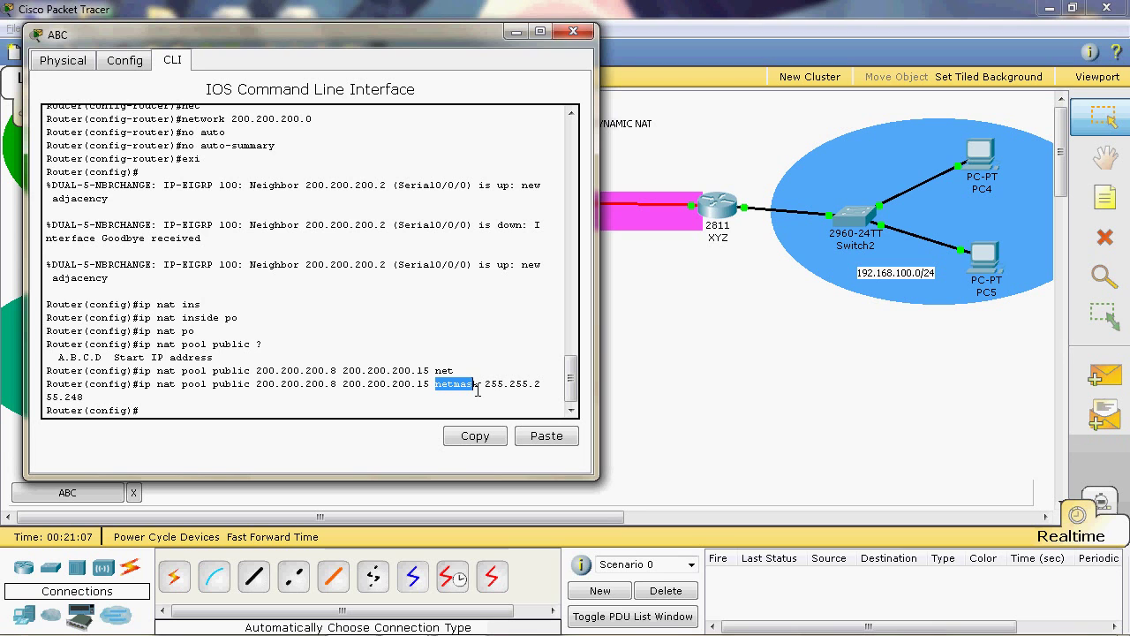
click(494, 398)
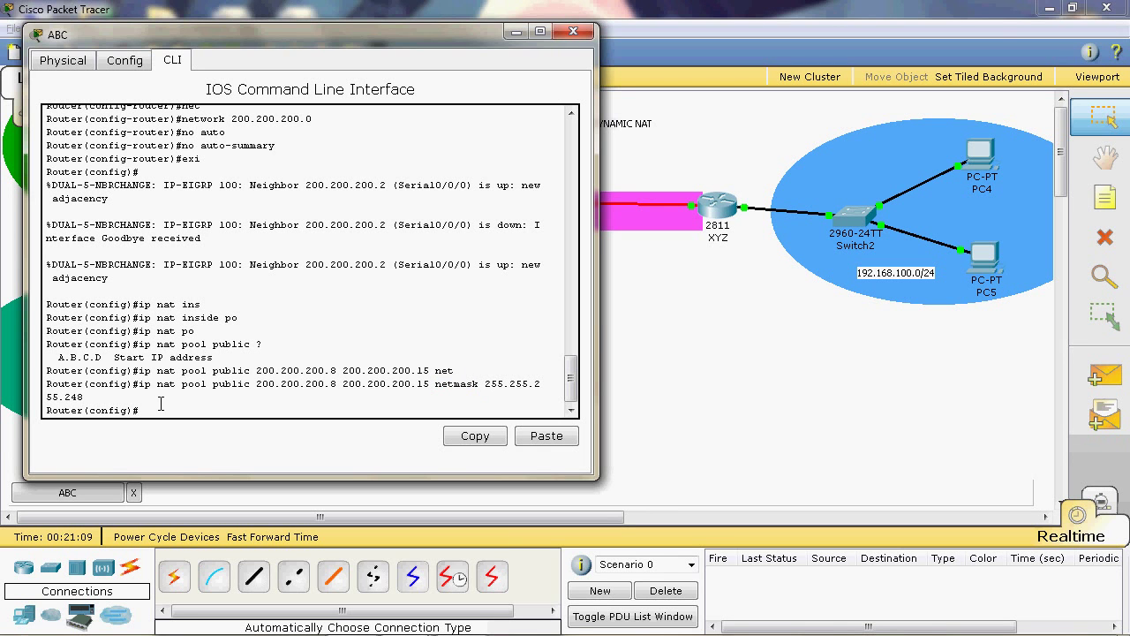
Highlight the 248 mask and address range again, then bring the topology to the front
drag(66, 397, 84, 397)
click(104, 398)
drag(256, 371, 423, 371)
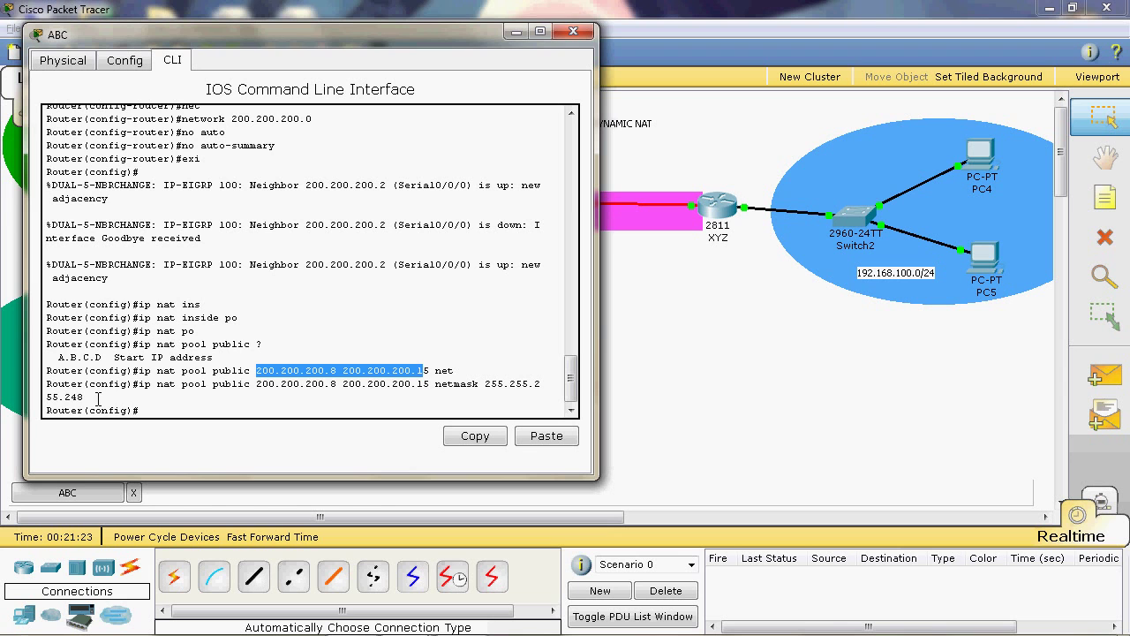
double_click(97, 398)
click(150, 407)
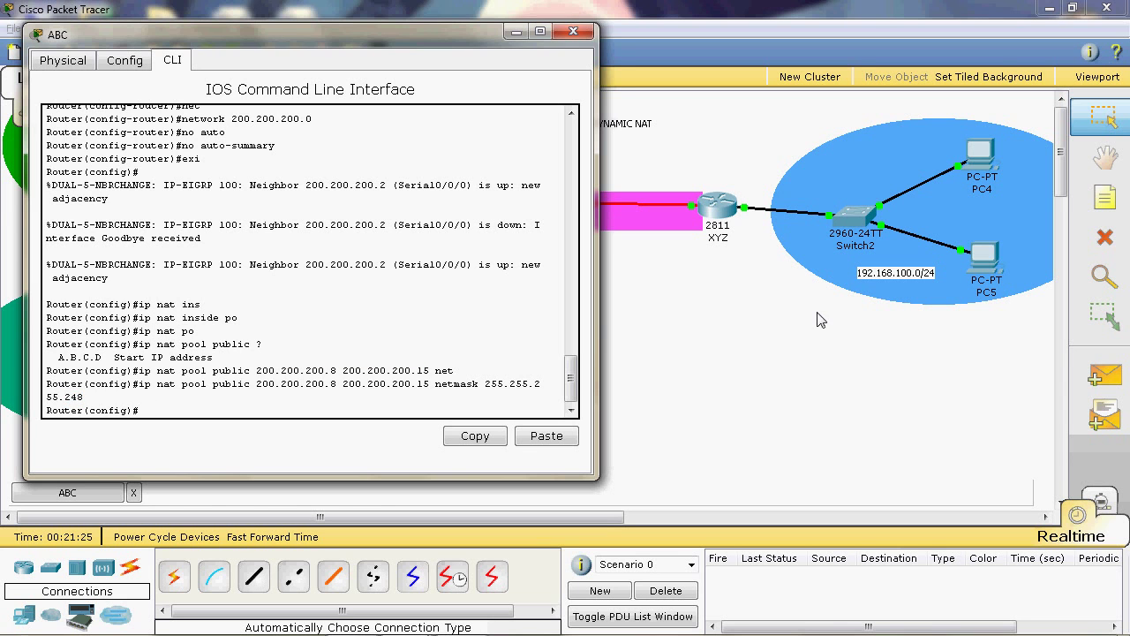
click(711, 341)
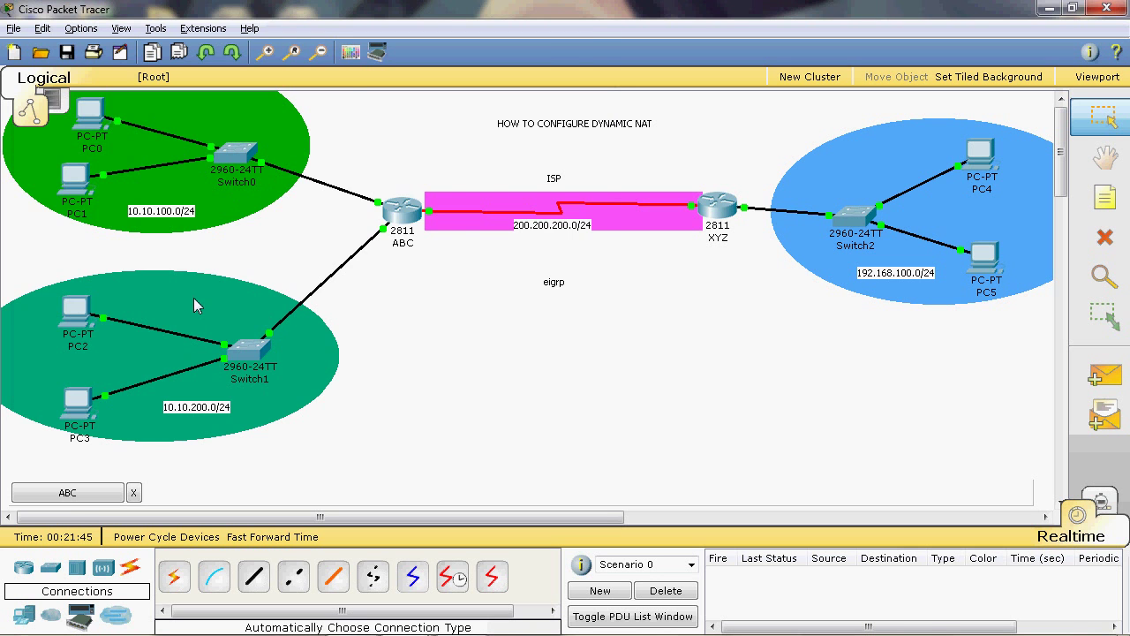
Reopen ABC's console and enter 'access-list 50 permit' at the configuration prompt
click(71, 493)
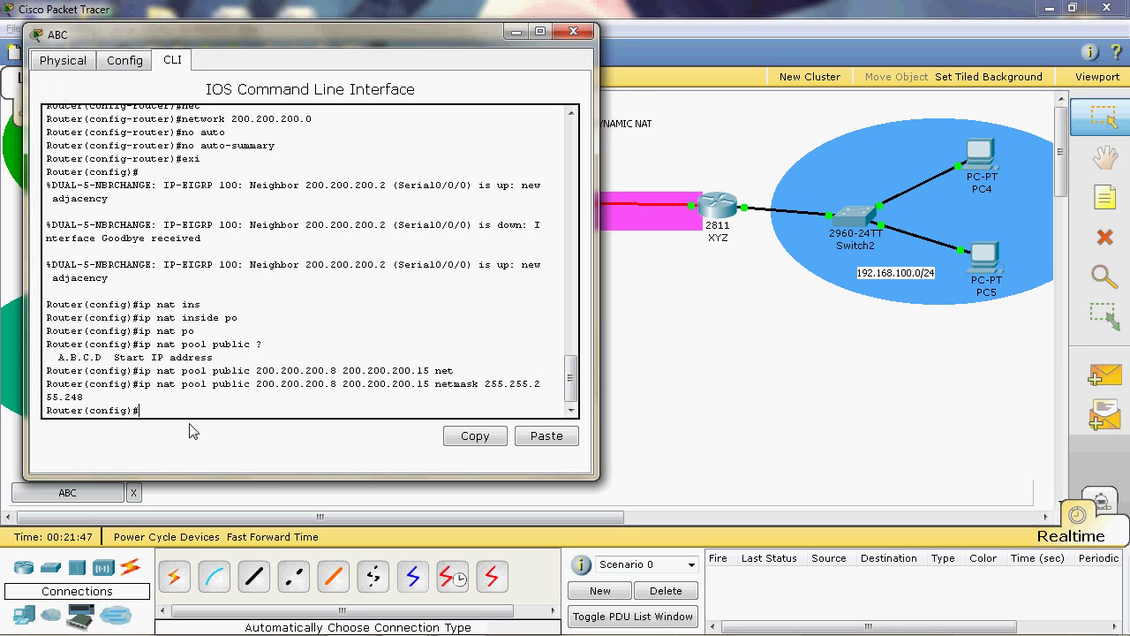
text(access-list)
text(50 per)
key(Tab)
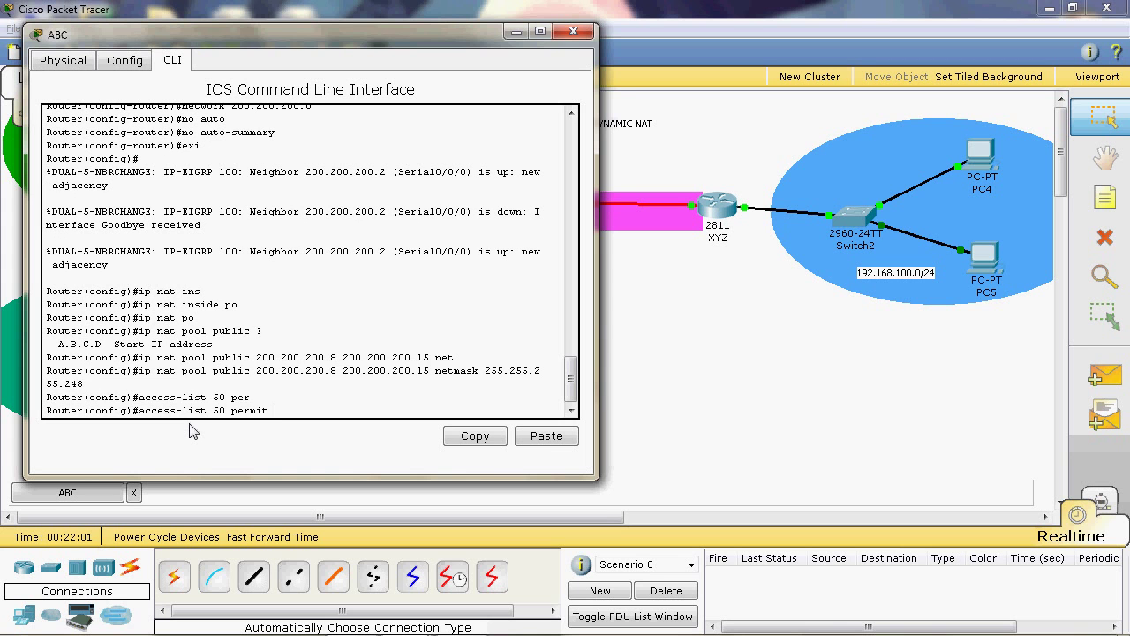